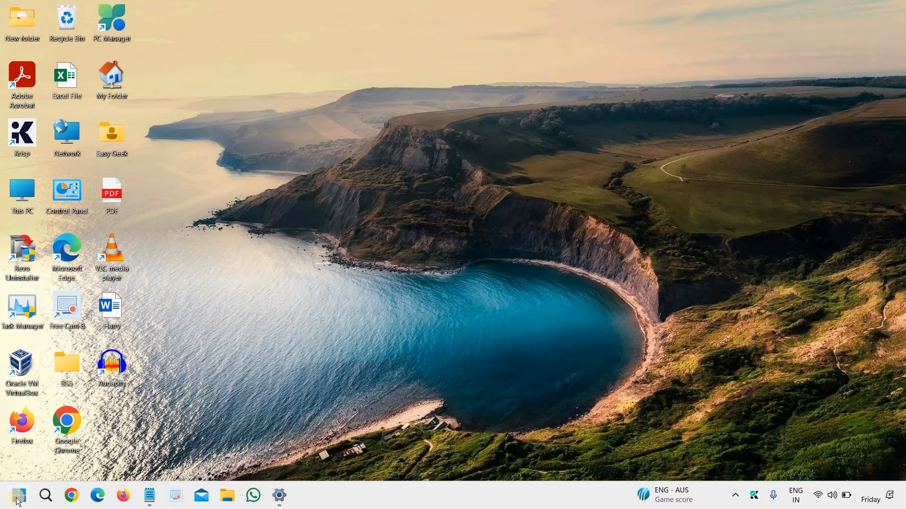
Launch Device Manager by running devmgmt.msc and move its window towards the middle of the desktop
{"action": "right_click", "coordinate": [19, 501]}
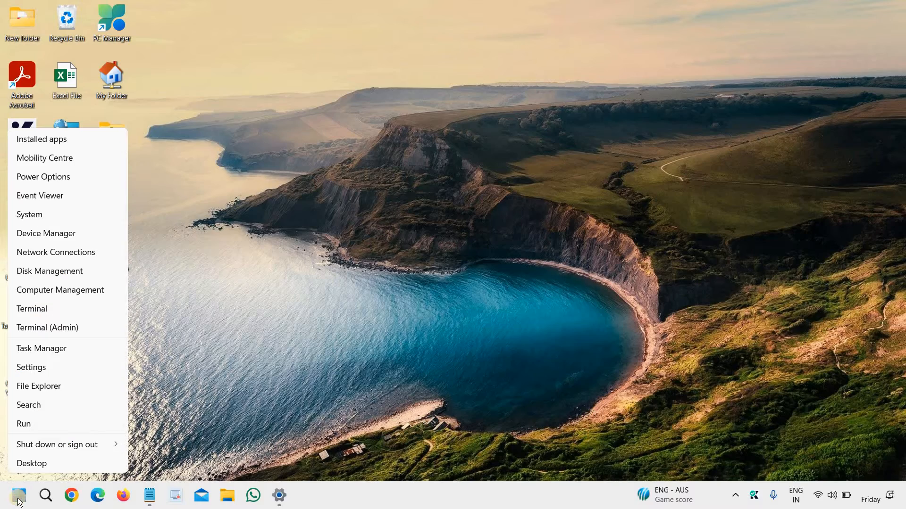
{"action": "left_click", "coordinate": [37, 425]}
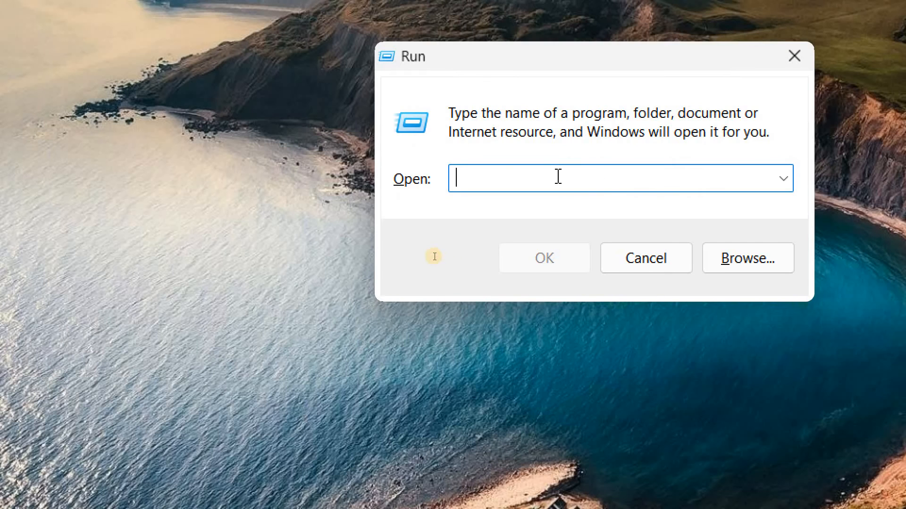
{"action": "type", "text": "devmgmt."}
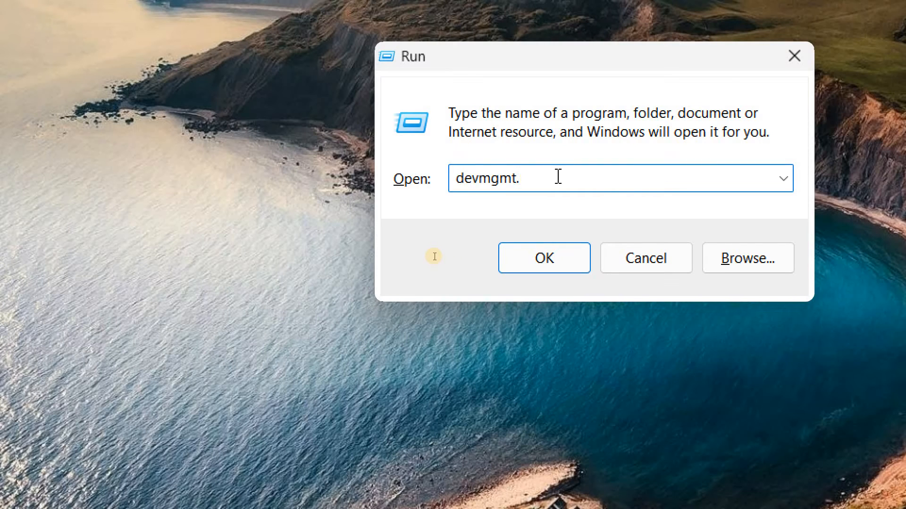
{"action": "type", "text": "sc"}
{"action": "key", "text": "BackSpace"}
{"action": "key", "text": "BackSpace"}
{"action": "type", "text": "msc"}
{"action": "left_click", "coordinate": [542, 271]}
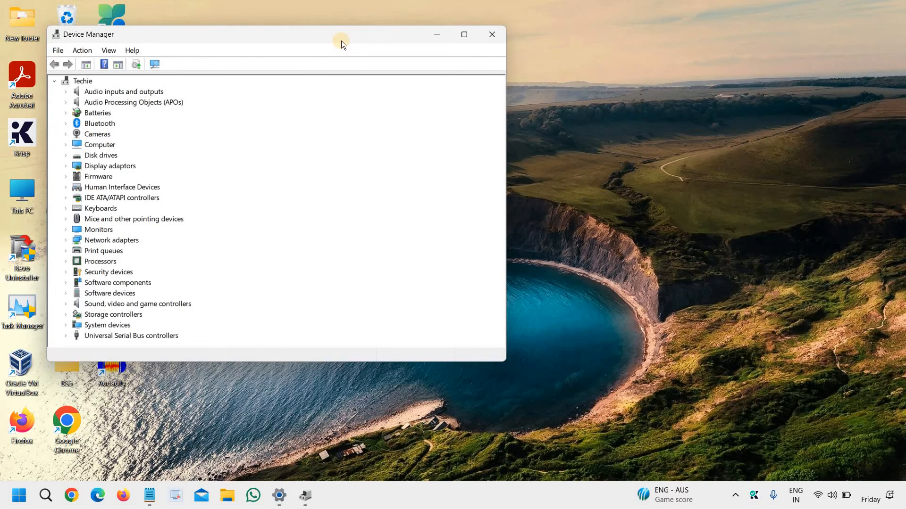
{"action": "left_click_drag", "start_coordinate": [360, 46], "coordinate": [563, 82]}
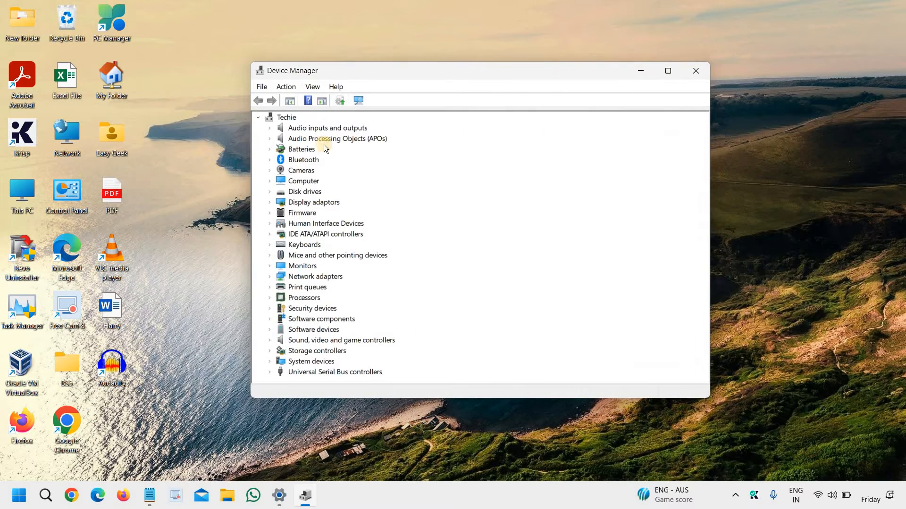
Look through the Cameras and Bluetooth device categories and the available device actions, leaving both categories collapsed
{"action": "left_click", "coordinate": [270, 171]}
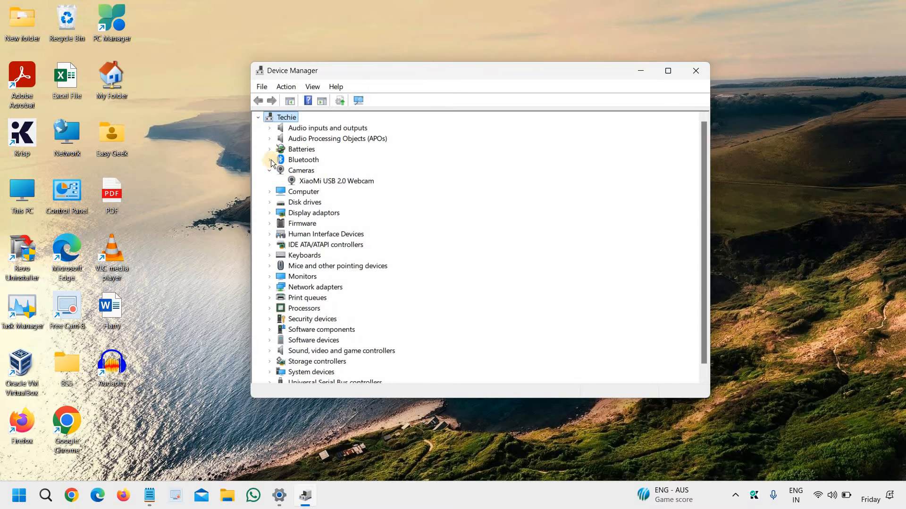
{"action": "left_click", "coordinate": [270, 160]}
{"action": "left_click", "coordinate": [270, 160]}
{"action": "left_click", "coordinate": [265, 86]}
{"action": "left_click", "coordinate": [286, 87]}
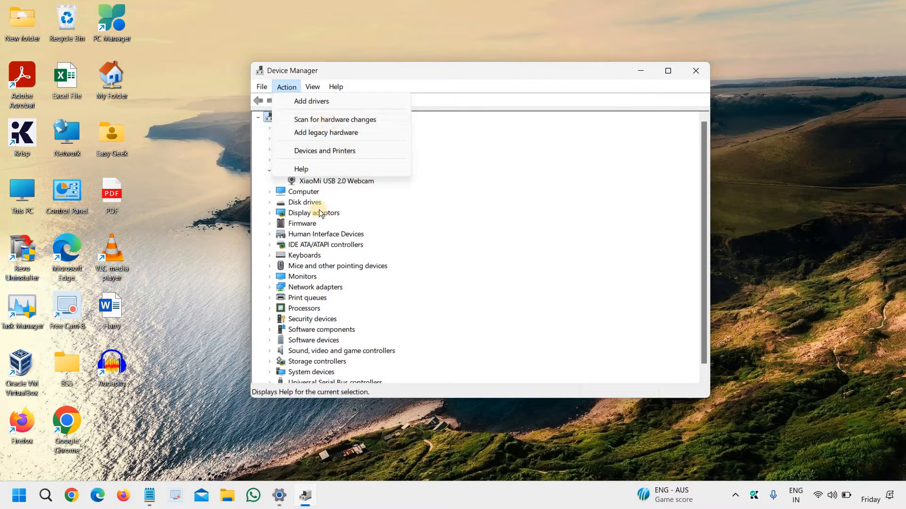
{"action": "left_click", "coordinate": [304, 247]}
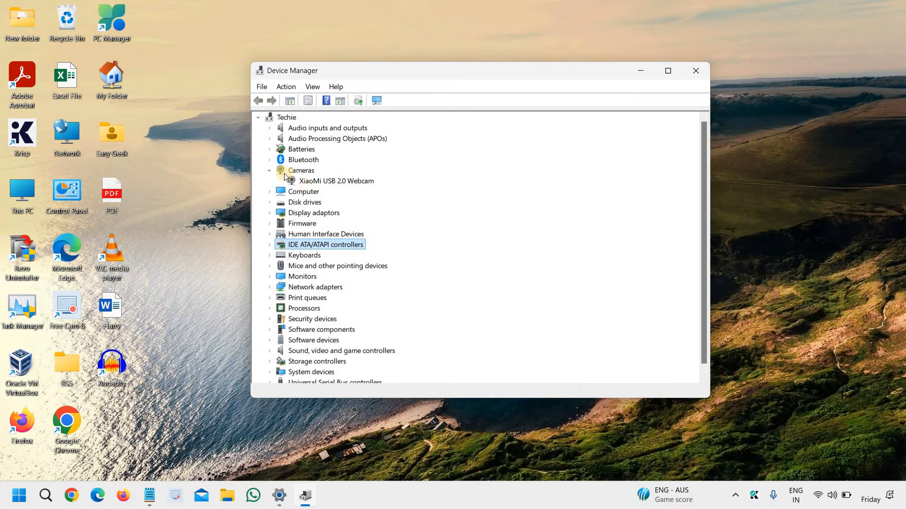
{"action": "left_click", "coordinate": [271, 171]}
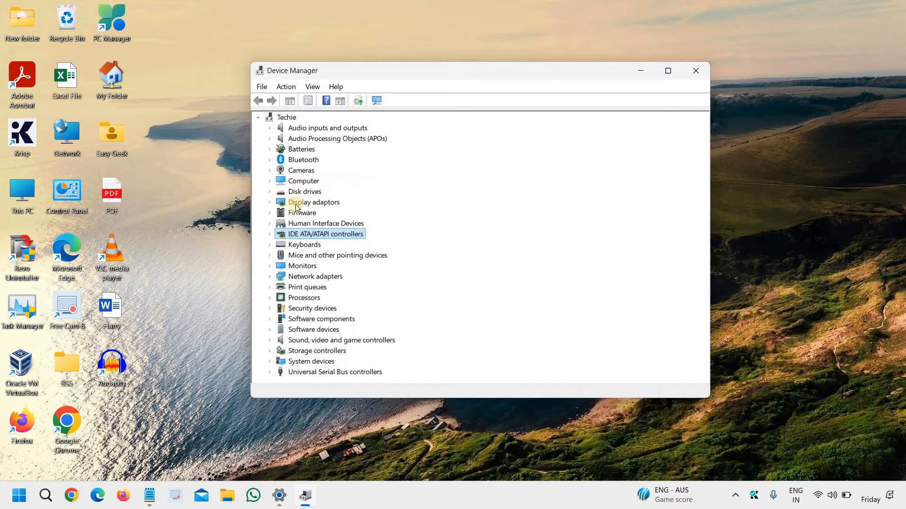
Search automatically for an updated driver for the Intel(R) UHD Graphics display adaptor and close the update wizard
{"action": "left_click", "coordinate": [269, 203]}
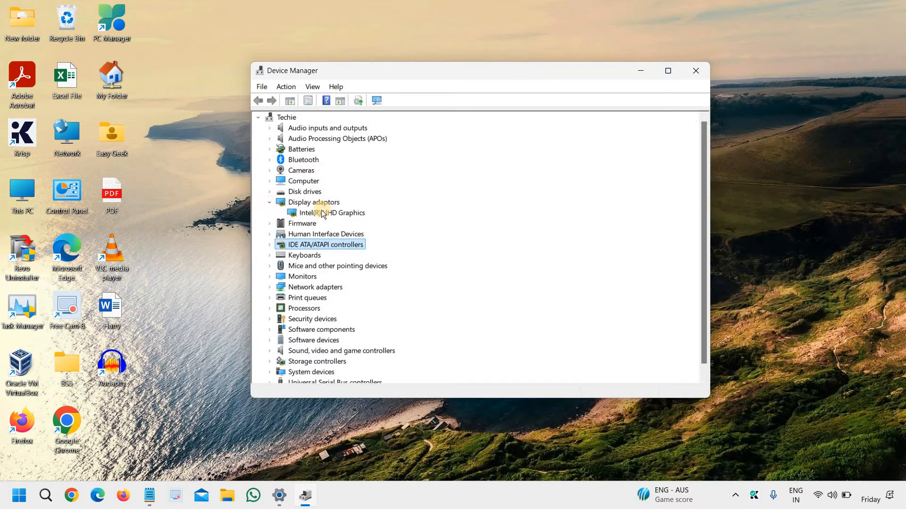
{"action": "right_click", "coordinate": [323, 213]}
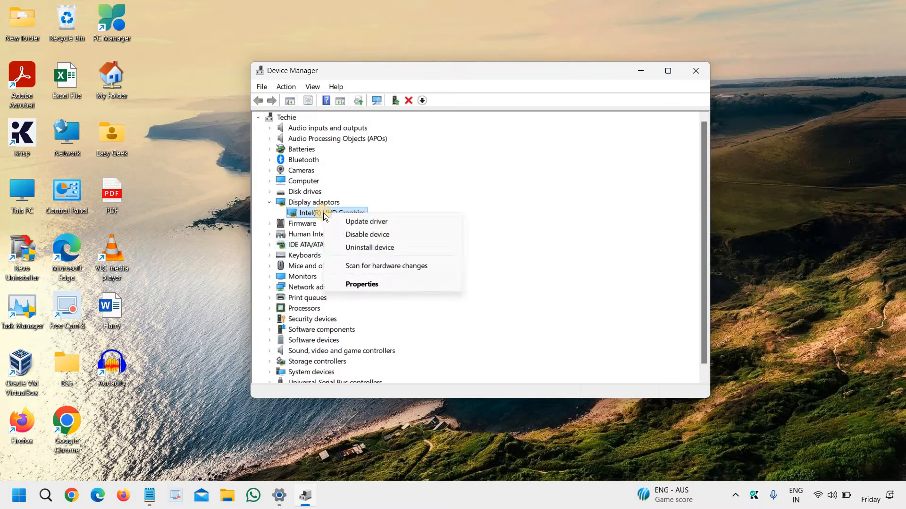
{"action": "left_click", "coordinate": [360, 223]}
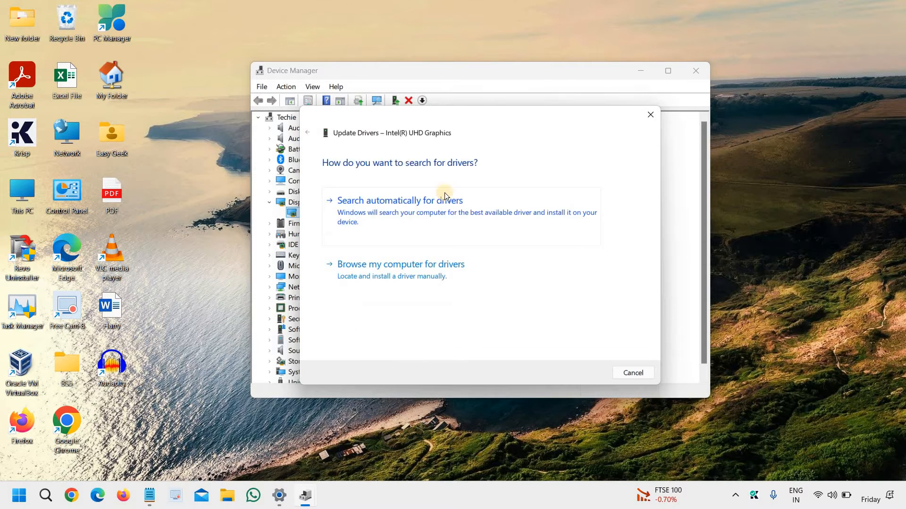
{"action": "left_click", "coordinate": [384, 220]}
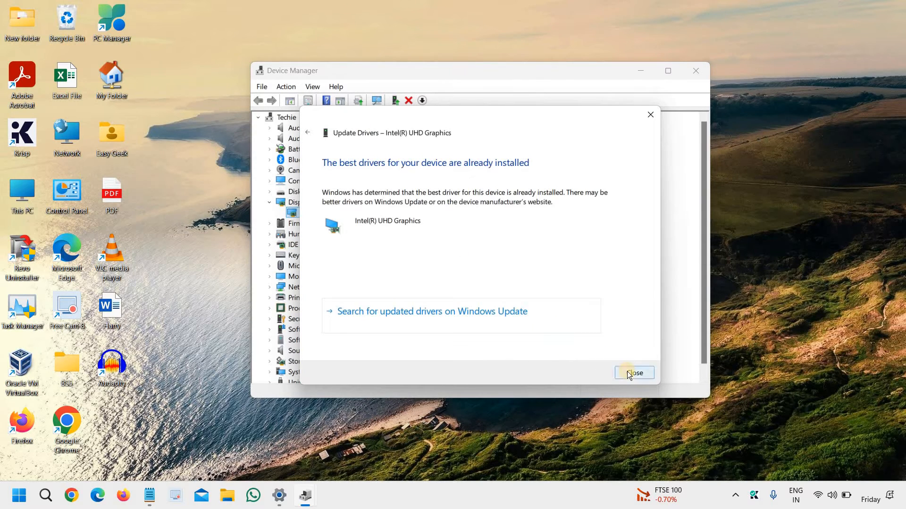
{"action": "left_click", "coordinate": [628, 372]}
Examine the driver date and roll-back option in the Intel(R) UHD Graphics properties, and close Device Manager
{"action": "right_click", "coordinate": [350, 213]}
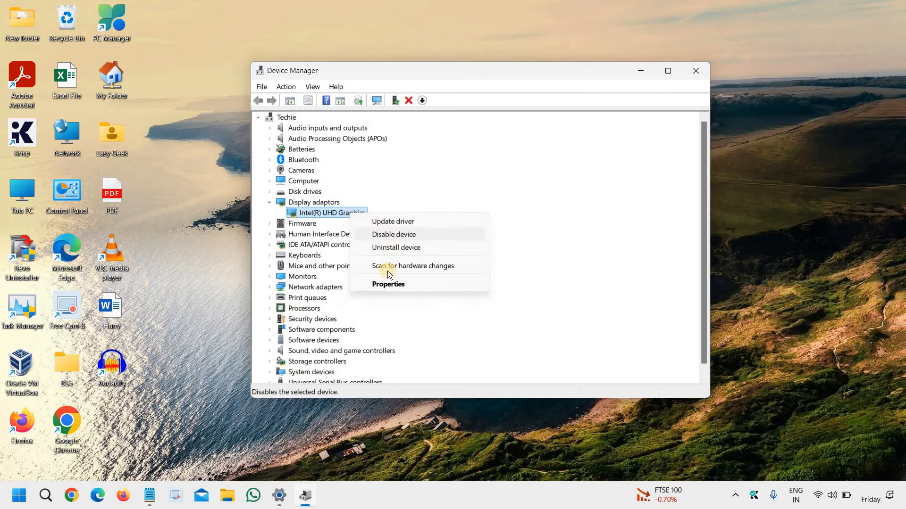
{"action": "left_click", "coordinate": [389, 285]}
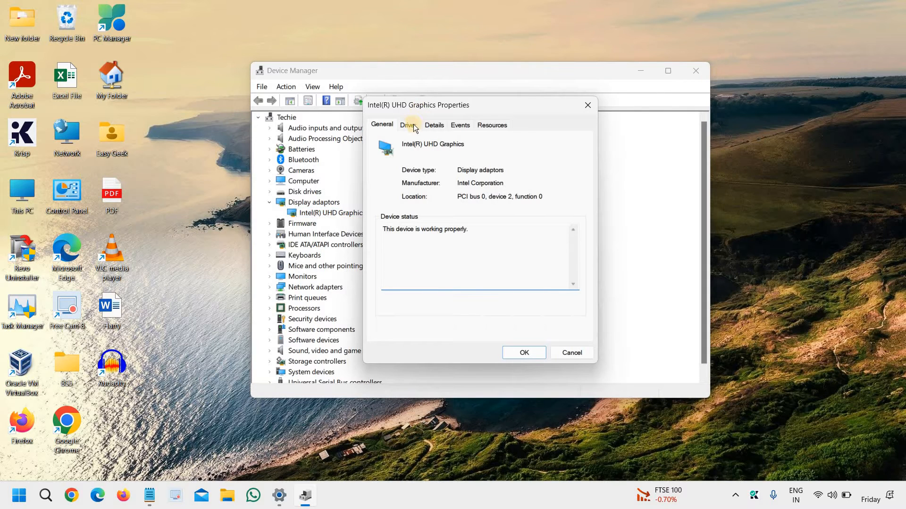
{"action": "left_click", "coordinate": [408, 125]}
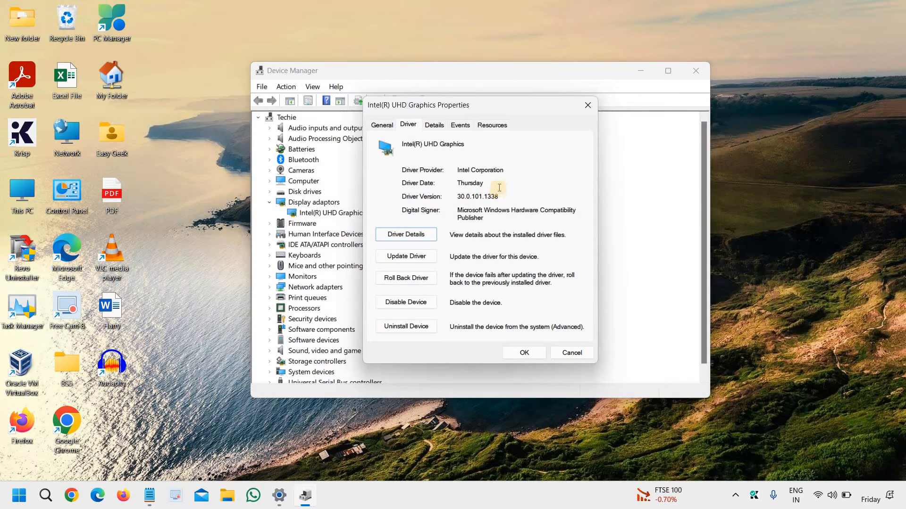
{"action": "left_click_drag", "start_coordinate": [499, 188], "coordinate": [403, 184]}
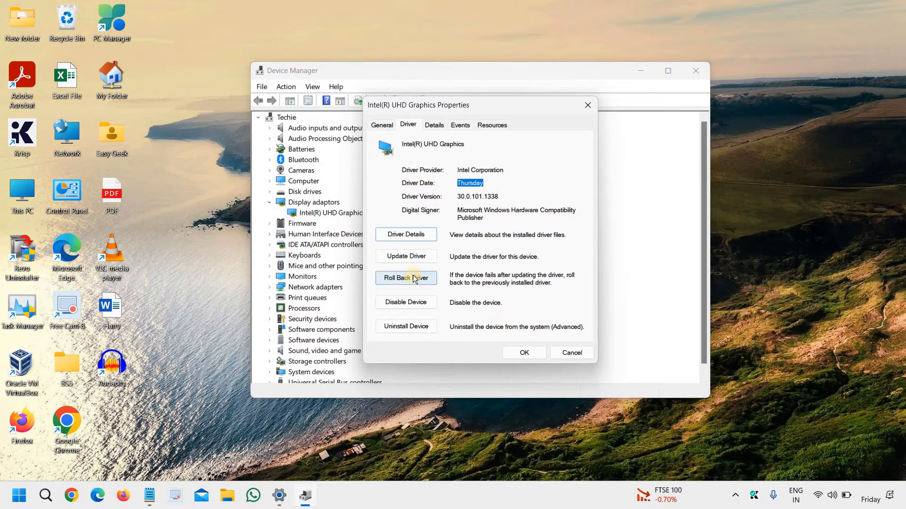
{"action": "left_click", "coordinate": [572, 352]}
{"action": "scroll", "coordinate": [299, 246], "scroll_direction": "down", "scroll_amount": 1}
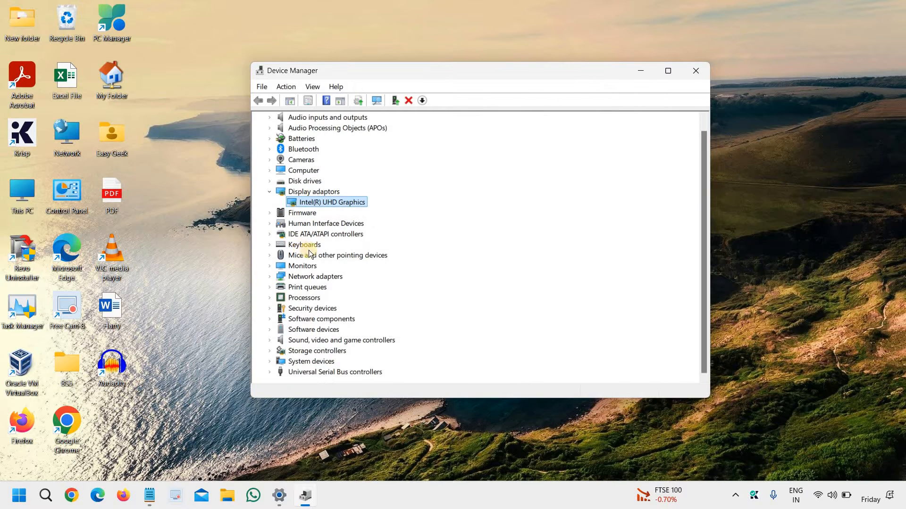
{"action": "scroll", "coordinate": [340, 235], "scroll_direction": "up", "scroll_amount": 1}
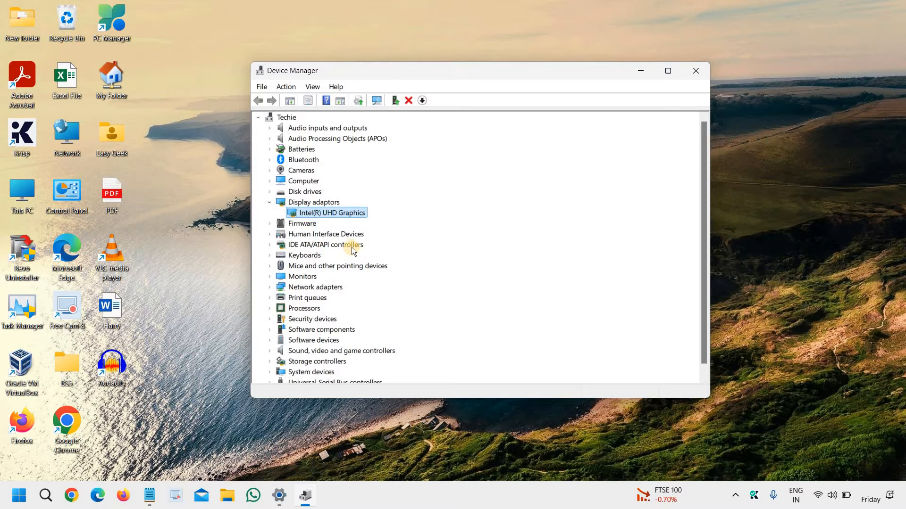
{"action": "left_click", "coordinate": [695, 72]}
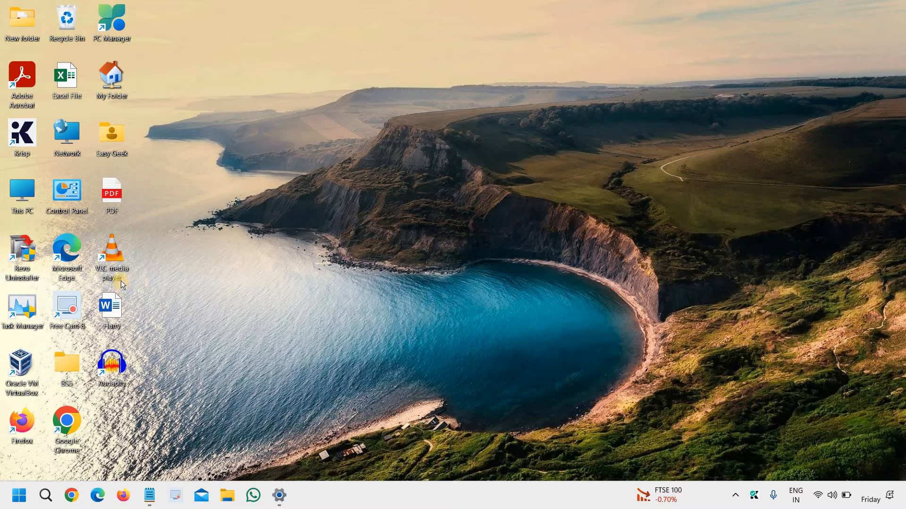
Launch Disk Clean-up for the Windows (C:) drive by running cleanmgr
{"action": "right_click", "coordinate": [19, 494]}
{"action": "left_click", "coordinate": [35, 419]}
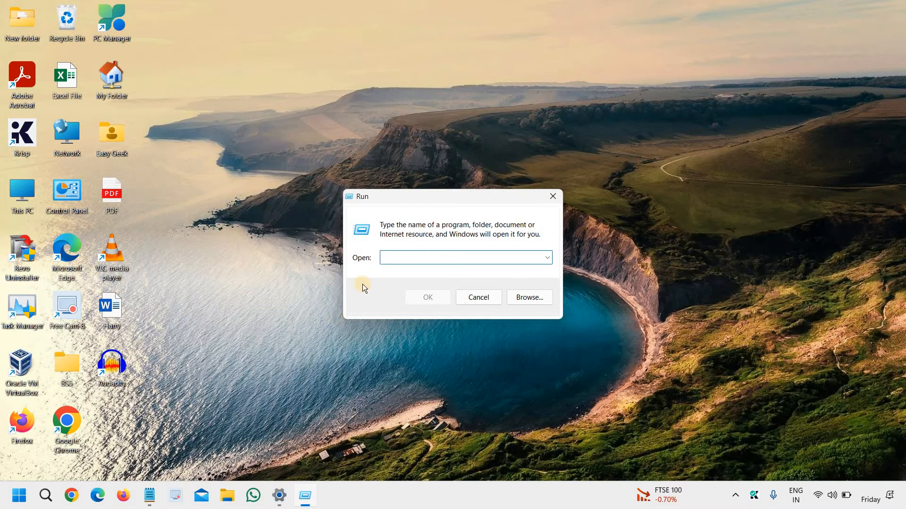
{"action": "type", "text": "cleanmgr"}
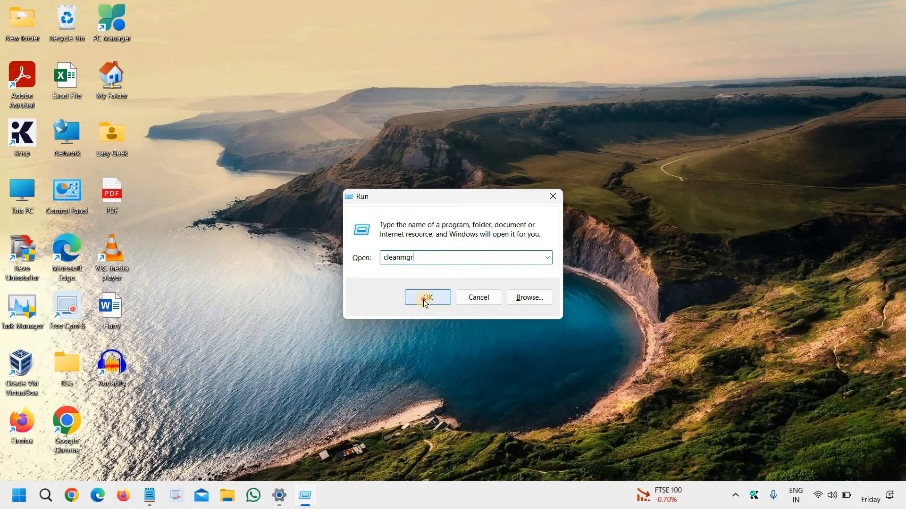
{"action": "left_click", "coordinate": [493, 311]}
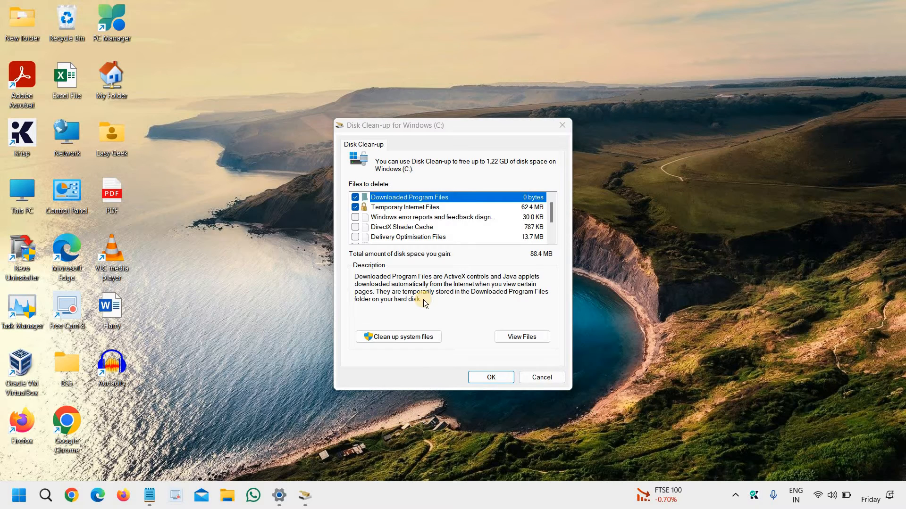
Include Windows error reports, DirectX Shader Cache, Delivery Optimisation Files, Recycle Bin and Temporary files in the files to delete
{"action": "left_click", "coordinate": [356, 218]}
{"action": "left_click", "coordinate": [355, 226]}
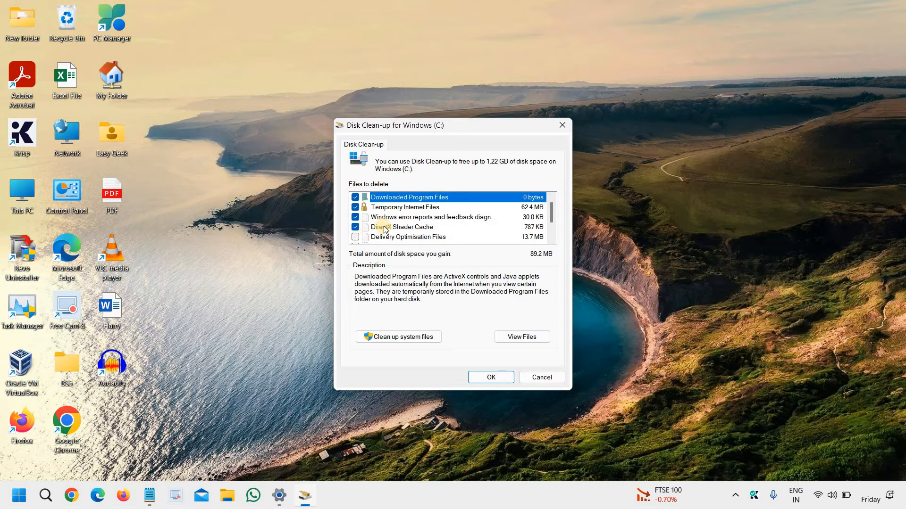
{"action": "left_click", "coordinate": [355, 236]}
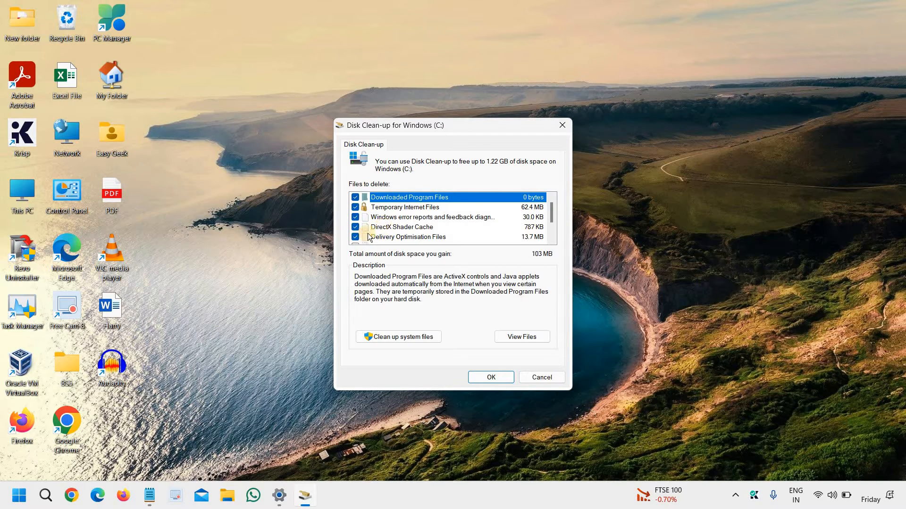
{"action": "scroll", "coordinate": [363, 228], "scroll_direction": "down", "scroll_amount": 1}
{"action": "left_click", "coordinate": [355, 217]}
{"action": "left_click", "coordinate": [355, 227]}
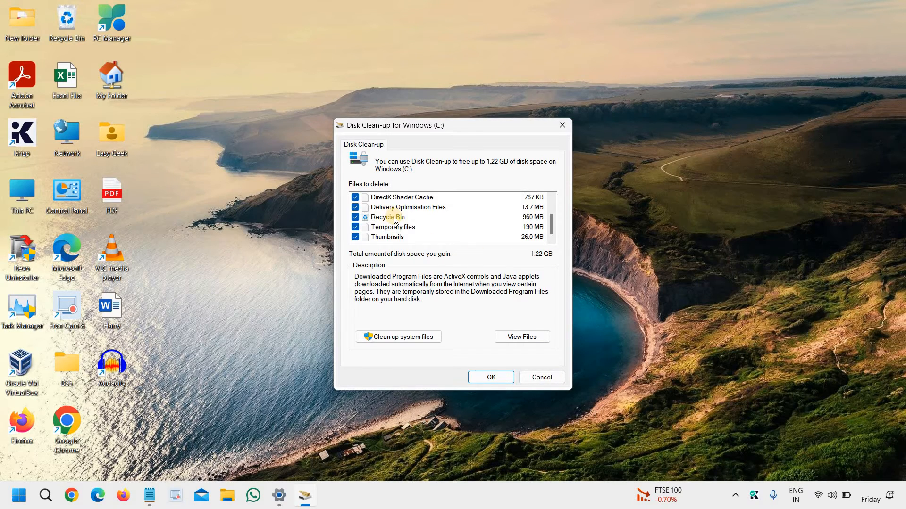
Check the list of selected file types and permanently delete those files from the C: drive
{"action": "scroll", "coordinate": [395, 220], "scroll_direction": "up", "scroll_amount": 1}
{"action": "scroll", "coordinate": [396, 220], "scroll_direction": "down", "scroll_amount": 1}
{"action": "scroll", "coordinate": [390, 214], "scroll_direction": "up", "scroll_amount": 1}
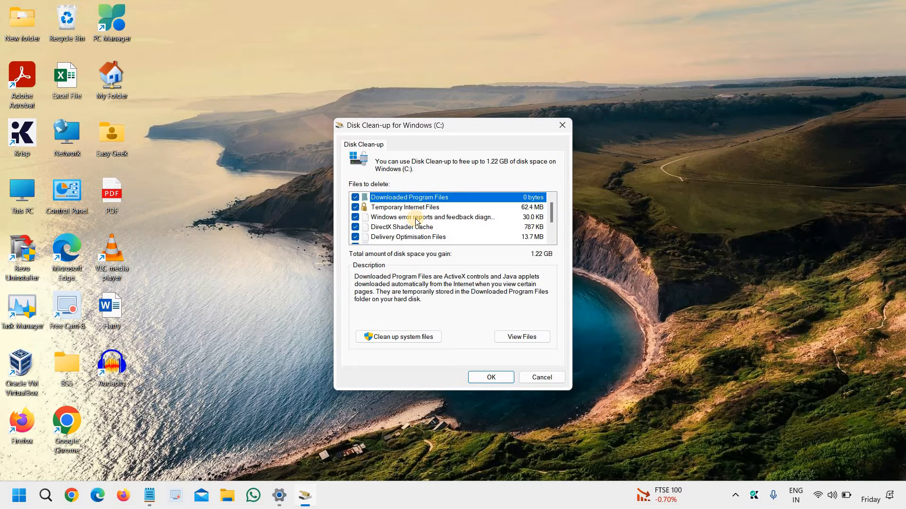
{"action": "scroll", "coordinate": [415, 225], "scroll_direction": "down", "scroll_amount": 1}
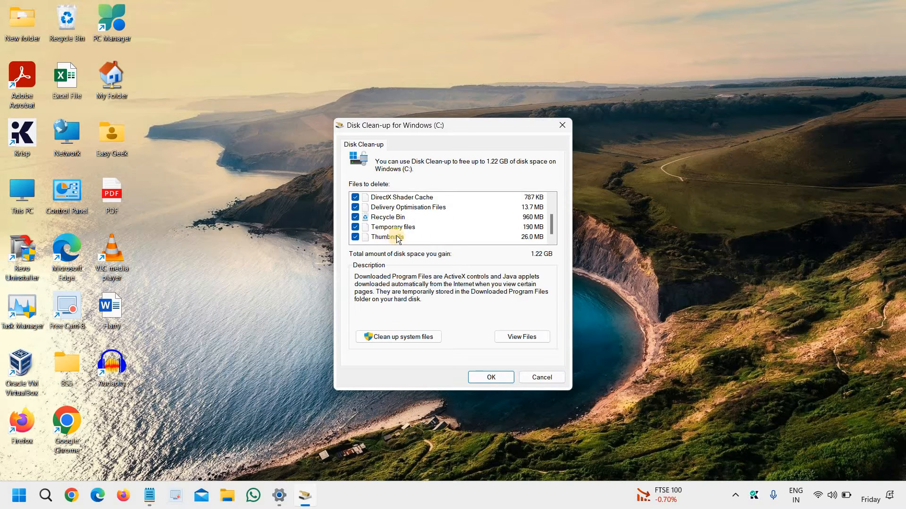
{"action": "scroll", "coordinate": [396, 227], "scroll_direction": "up", "scroll_amount": 1}
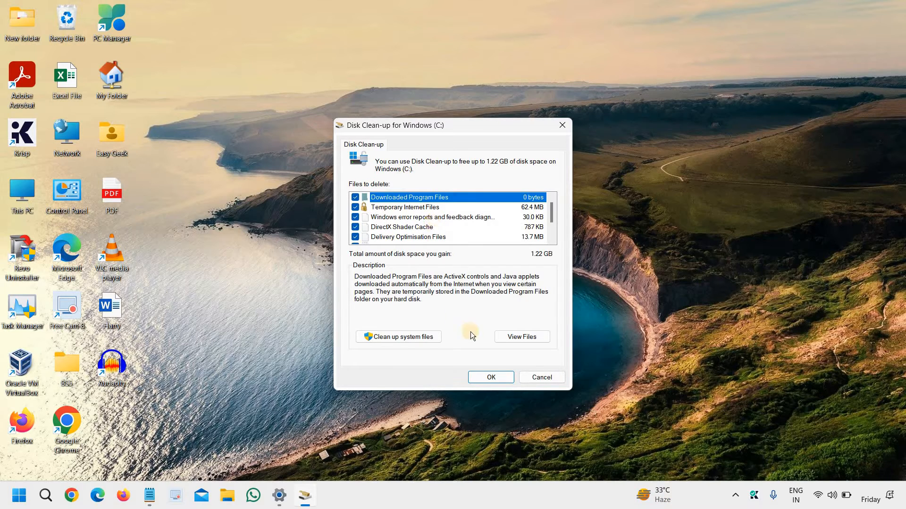
{"action": "left_click", "coordinate": [488, 376]}
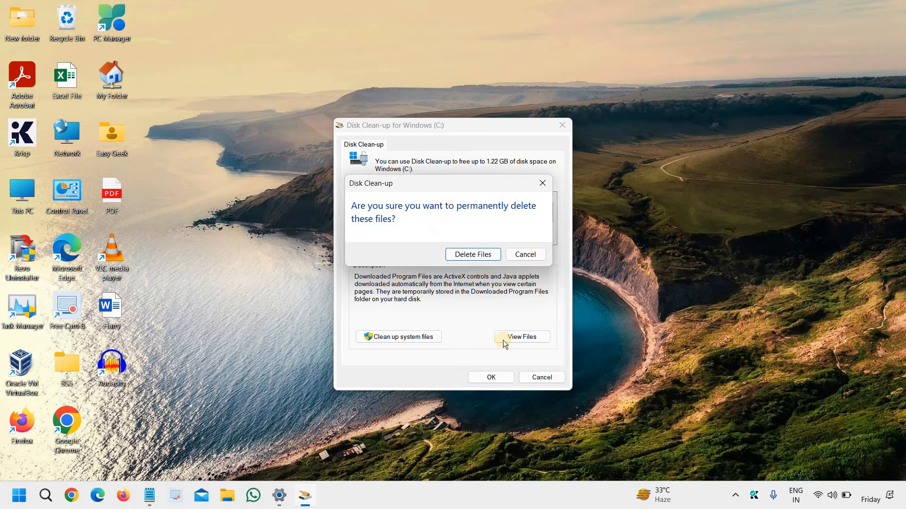
{"action": "left_click", "coordinate": [480, 255]}
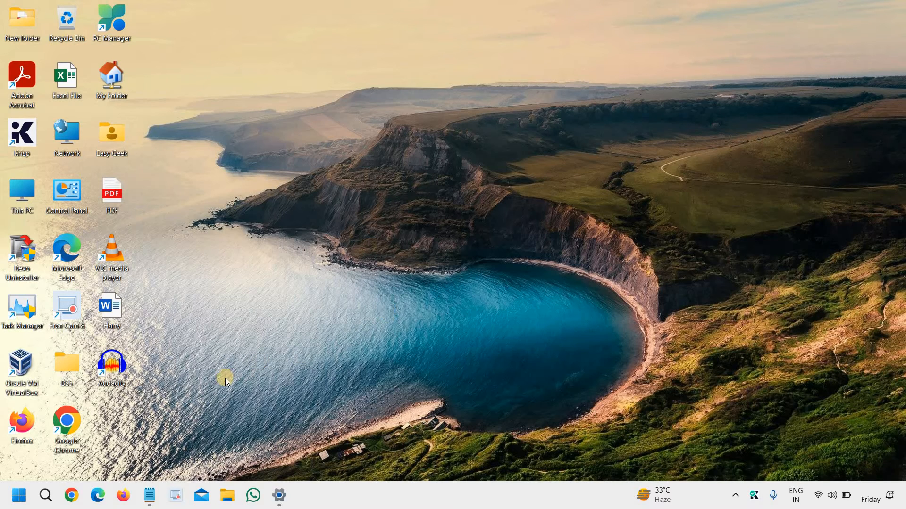
Launch Task Manager by running taskmgr and maximize its window
{"action": "right_click", "coordinate": [18, 495]}
{"action": "left_click", "coordinate": [55, 428]}
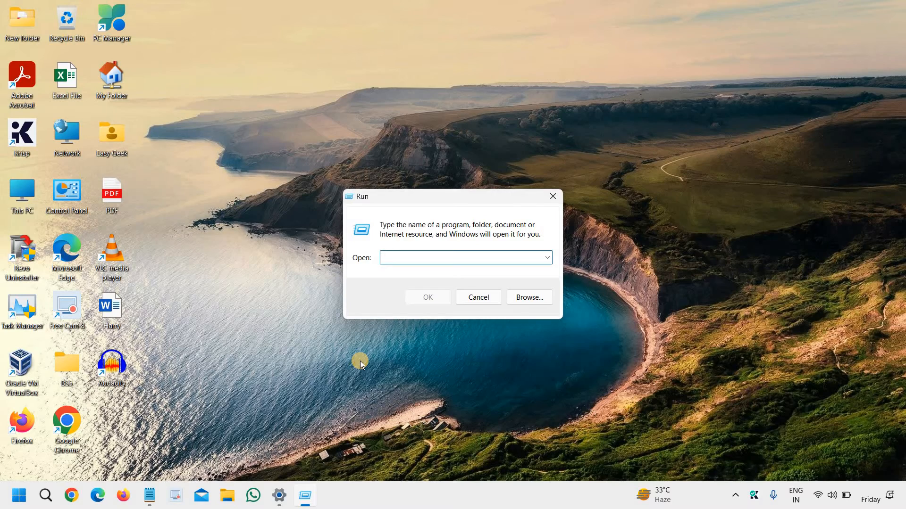
{"action": "type", "text": "taskmgr"}
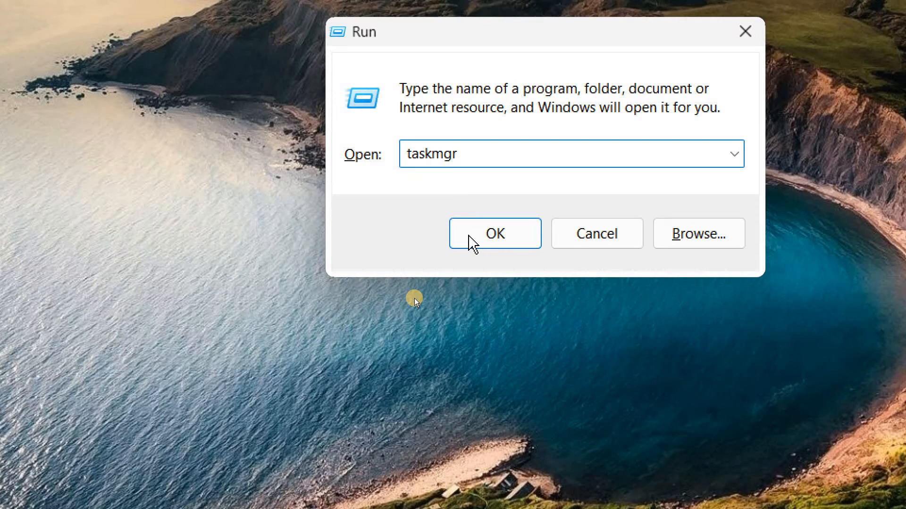
{"action": "left_click", "coordinate": [469, 238]}
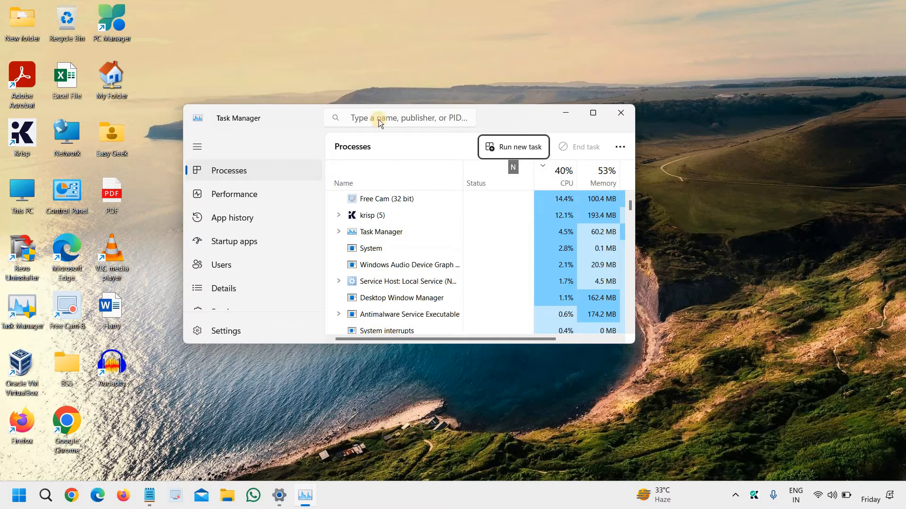
{"action": "double_click", "coordinate": [479, 118]}
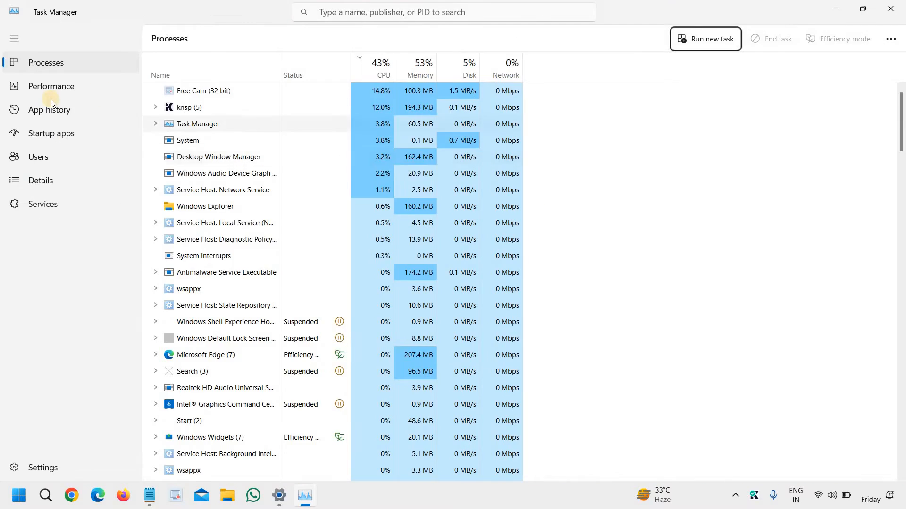
Look through the Performance, App history and Startup apps pages of Task Manager
{"action": "left_click", "coordinate": [61, 90]}
{"action": "left_click", "coordinate": [63, 110]}
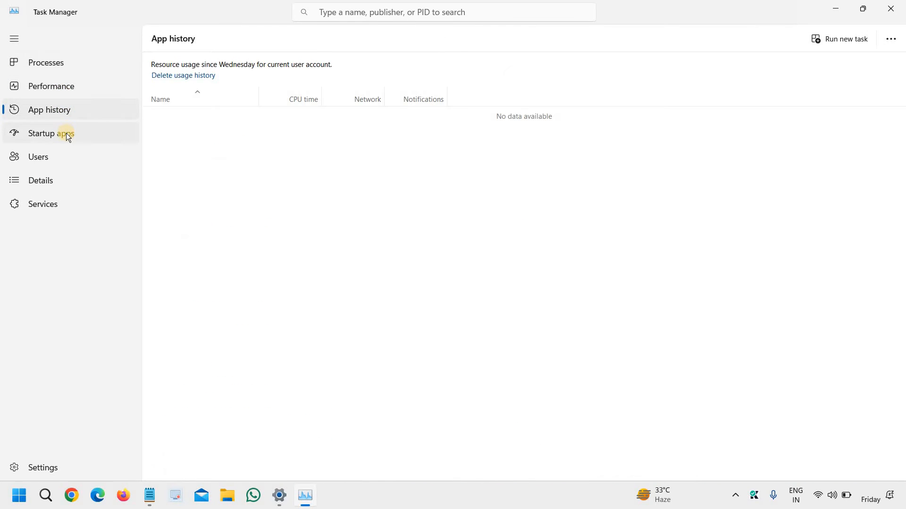
{"action": "left_click", "coordinate": [66, 134]}
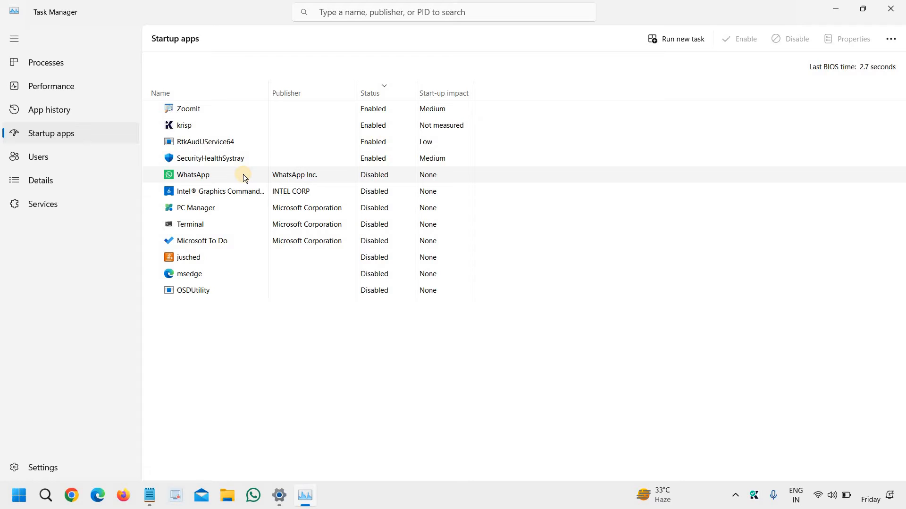
Check the startup options available for WhatsApp, dismiss them without changing its status, and close Task Manager
{"action": "left_click", "coordinate": [193, 183]}
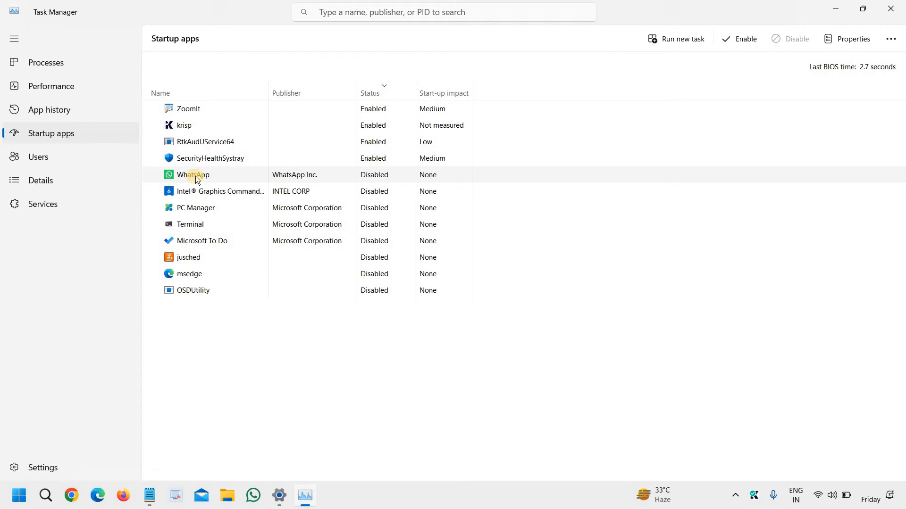
{"action": "right_click", "coordinate": [195, 179]}
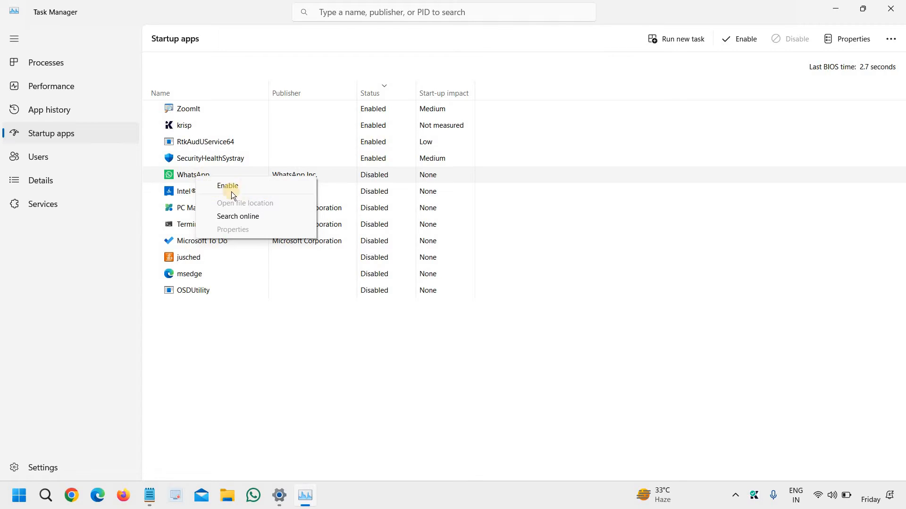
{"action": "left_click", "coordinate": [367, 185]}
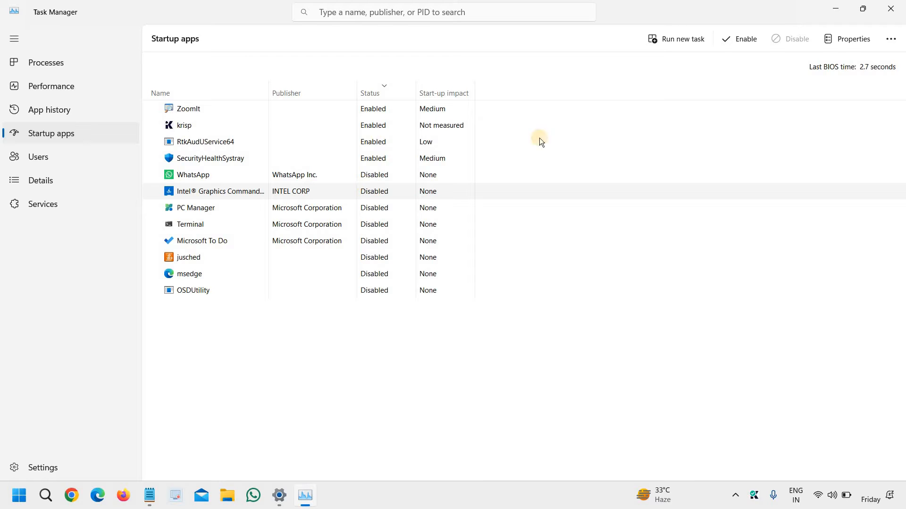
{"action": "left_click", "coordinate": [890, 10]}
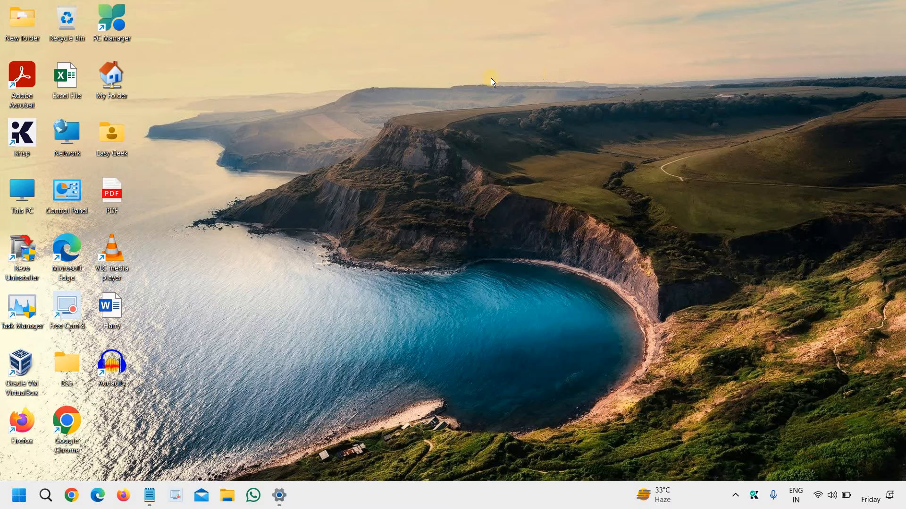
Launch Registry Editor by running regedit and move its window lower on the desktop
{"action": "right_click", "coordinate": [16, 495]}
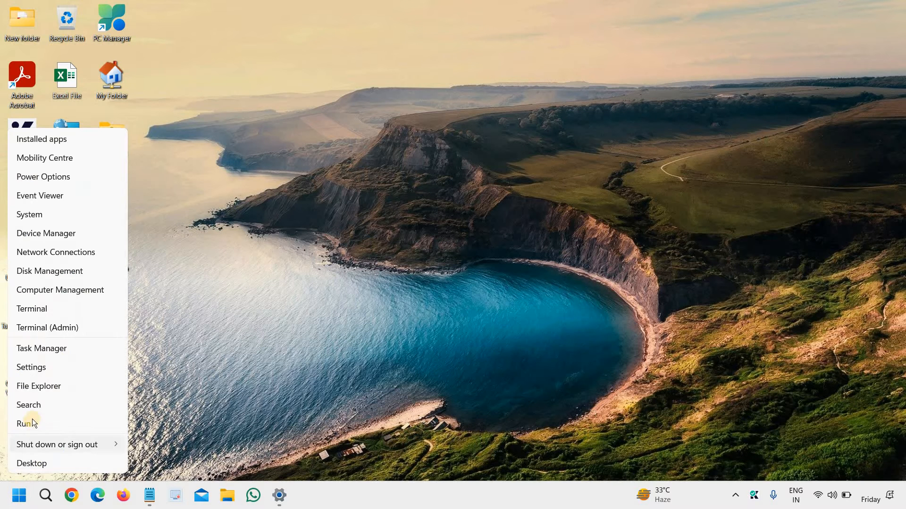
{"action": "left_click", "coordinate": [32, 420]}
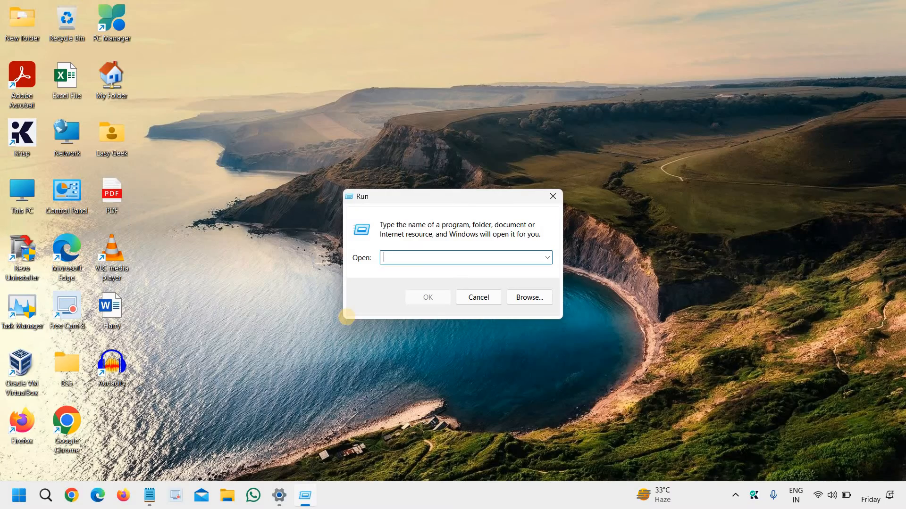
{"action": "type", "text": "regedit"}
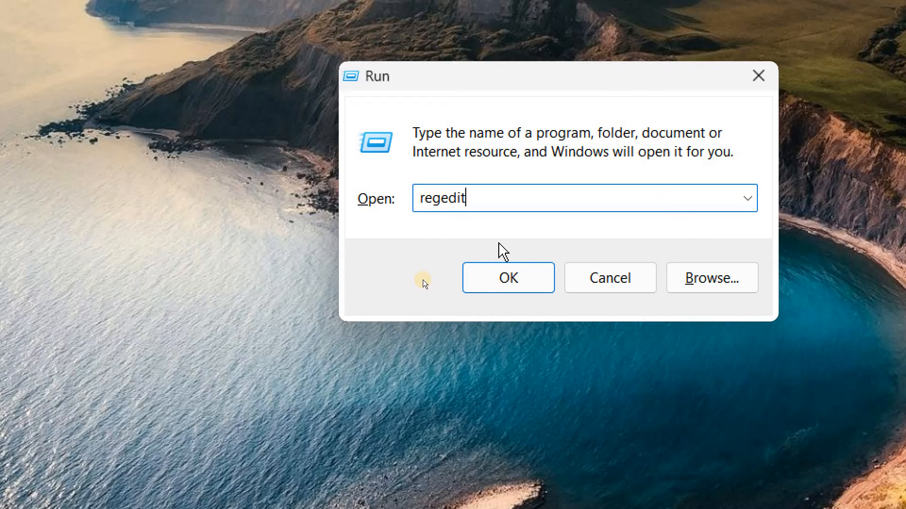
{"action": "left_click", "coordinate": [508, 282]}
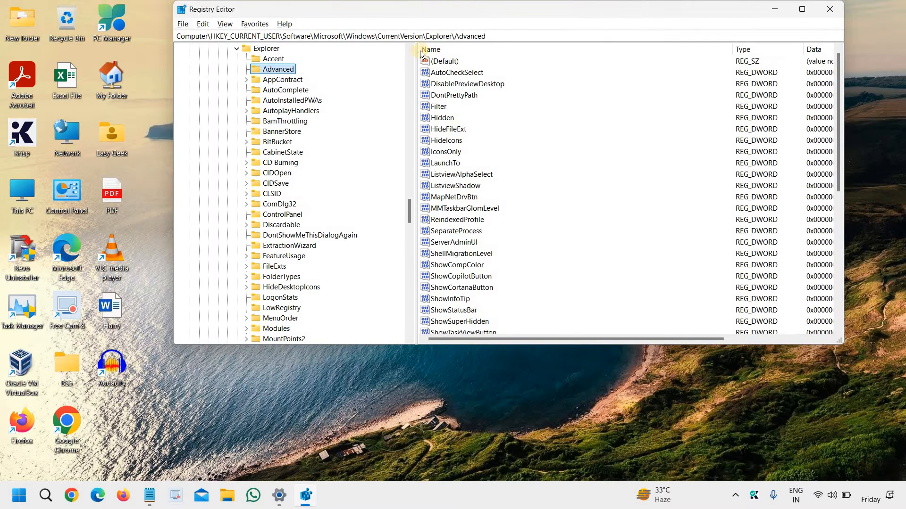
{"action": "left_click_drag", "start_coordinate": [299, 3], "coordinate": [285, 66]}
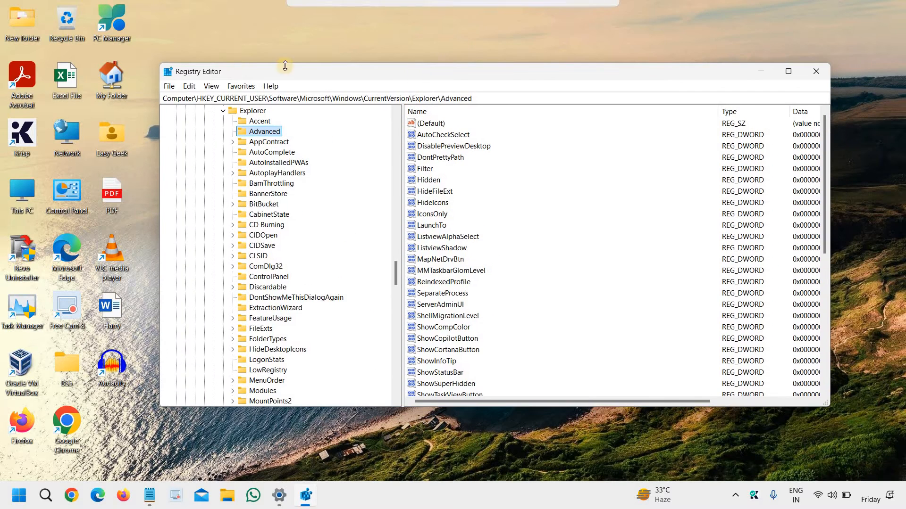
View the registry export options for the Explorer\Advanced key, cancel without exporting, and close Registry Editor
{"action": "left_click", "coordinate": [168, 89]}
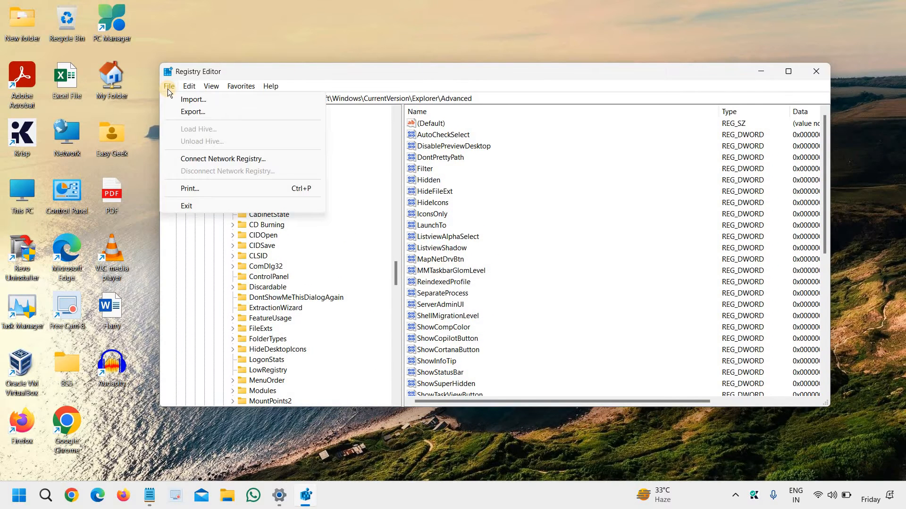
{"action": "left_click", "coordinate": [189, 112]}
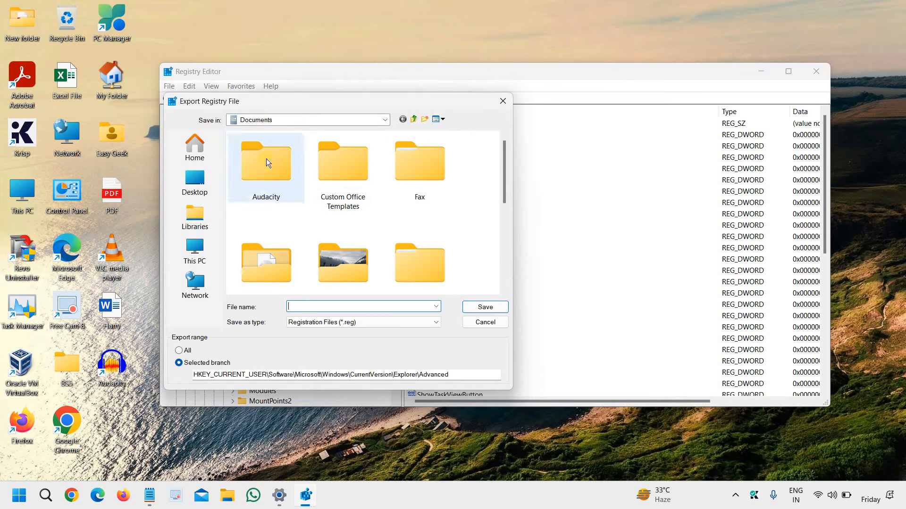
{"action": "left_click", "coordinate": [476, 325]}
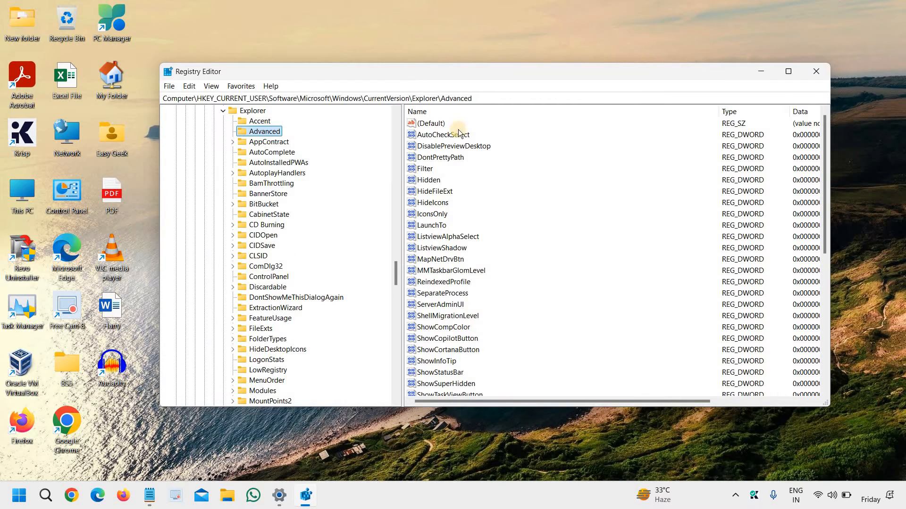
{"action": "left_click", "coordinate": [816, 73]}
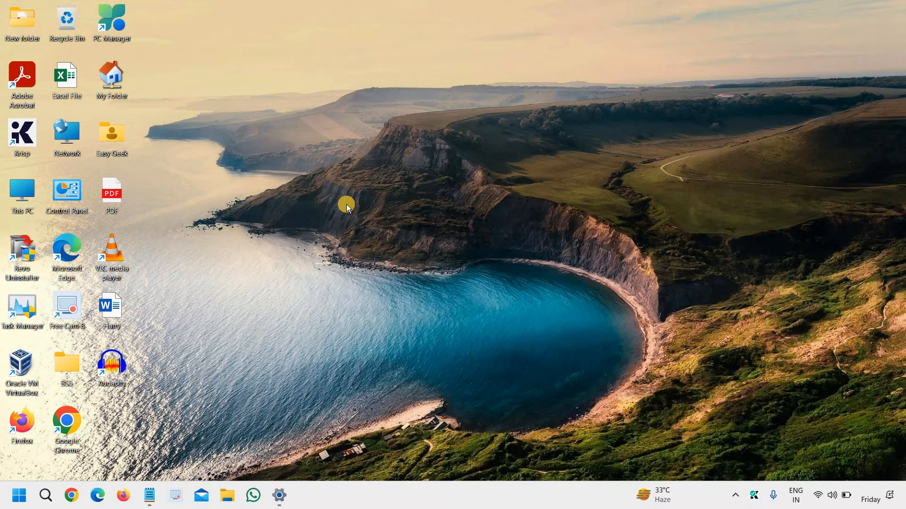
Launch System Configuration by running msconfig
{"action": "right_click", "coordinate": [19, 490]}
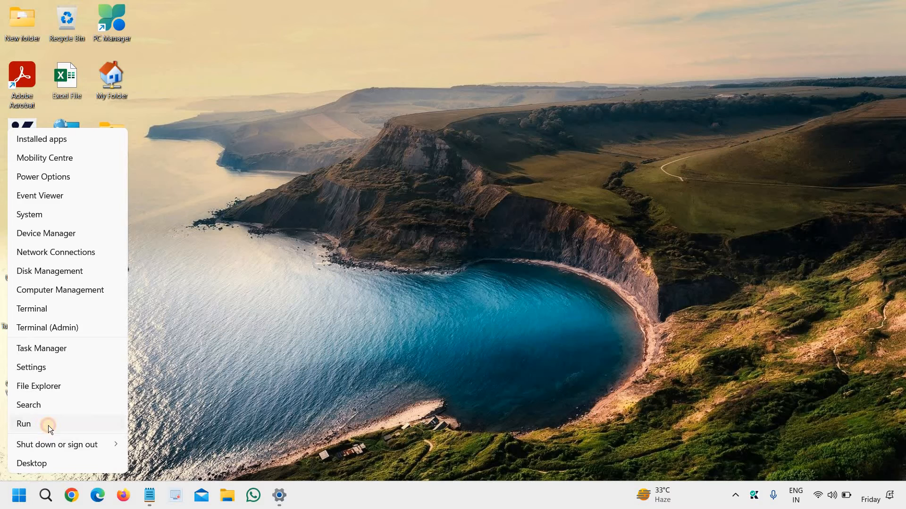
{"action": "left_click", "coordinate": [48, 426]}
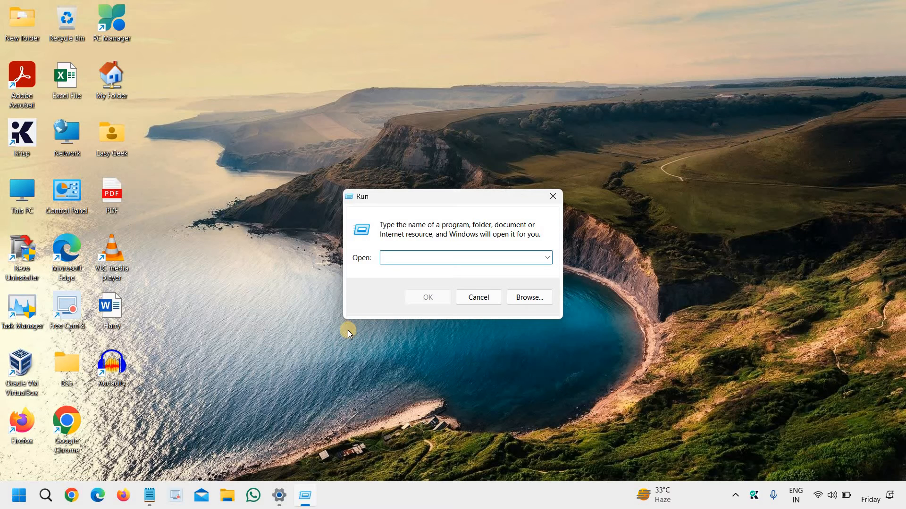
{"action": "type", "text": "mscon"}
{"action": "type", "text": "i"}
{"action": "type", "text": "fig"}
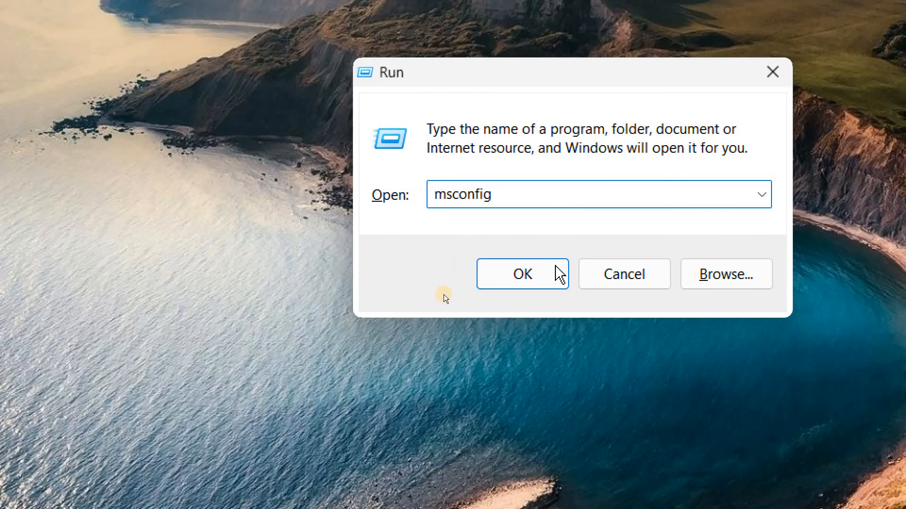
{"action": "left_click", "coordinate": [559, 275]}
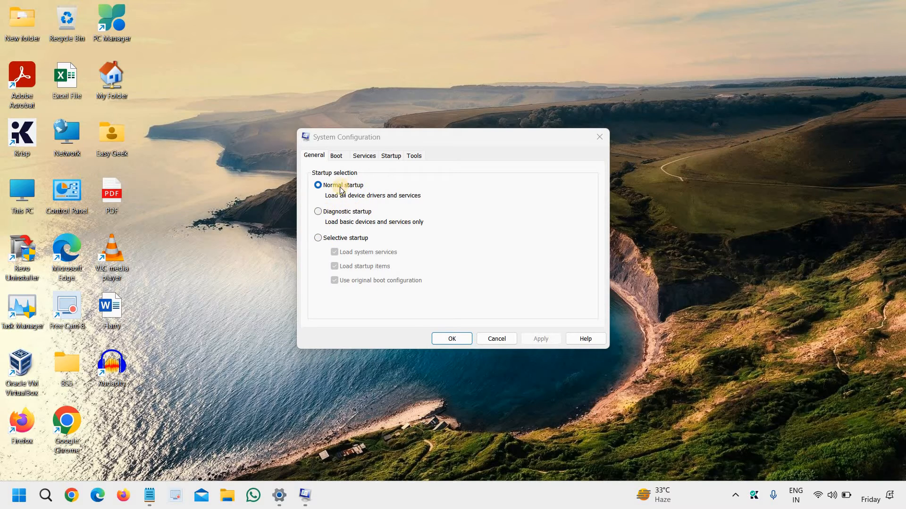
Review the boot options, services list, startup section and available tools in System Configuration
{"action": "left_click", "coordinate": [336, 158]}
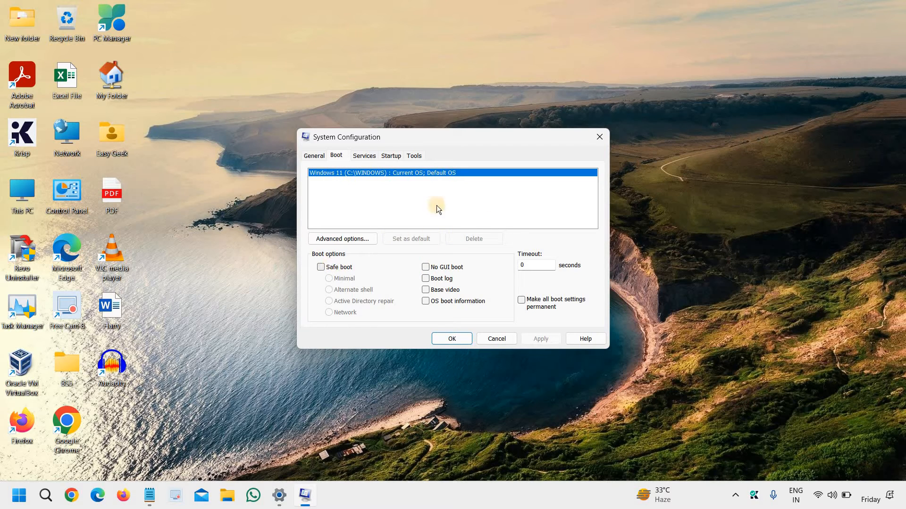
{"action": "left_click", "coordinate": [373, 158]}
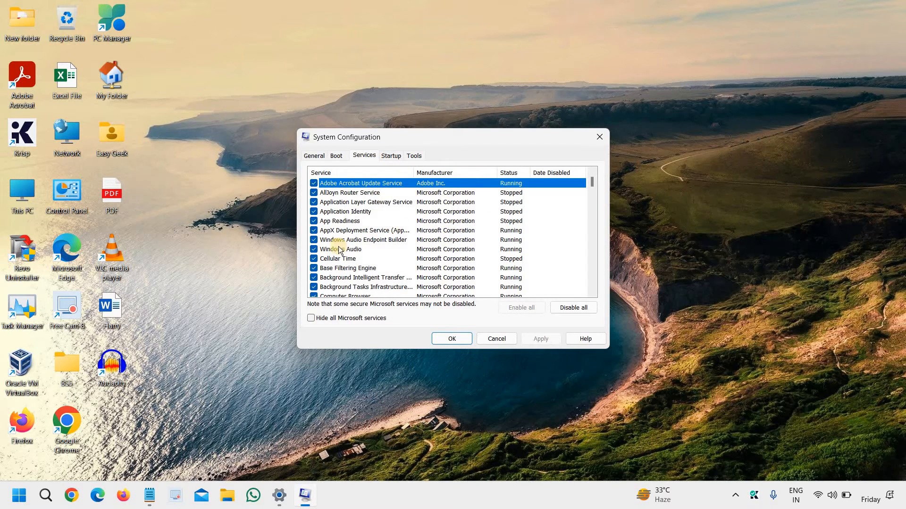
{"action": "left_click", "coordinate": [391, 157]}
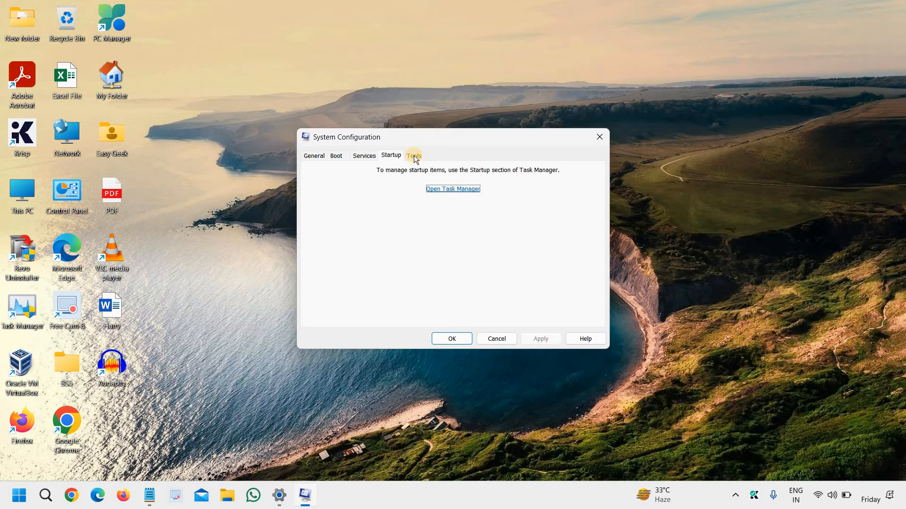
{"action": "left_click", "coordinate": [413, 156]}
{"action": "scroll", "coordinate": [426, 234], "scroll_direction": "down", "scroll_amount": 3}
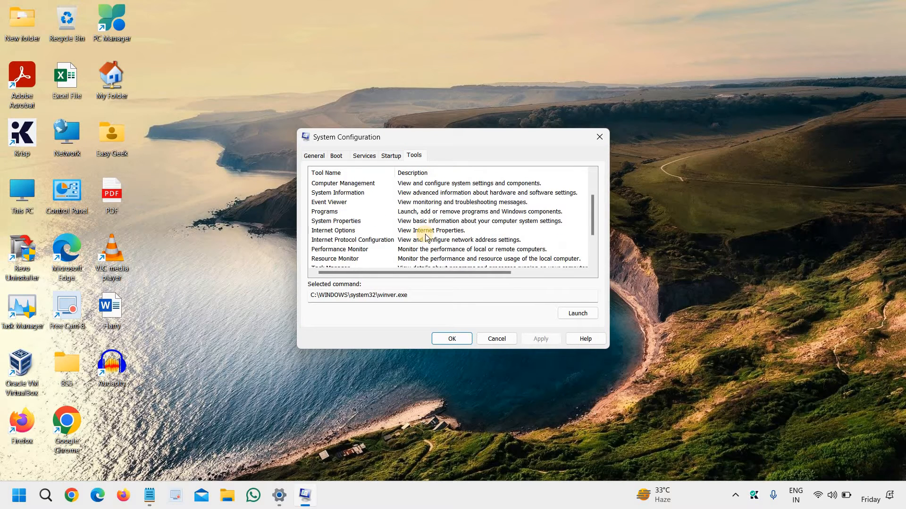
{"action": "scroll", "coordinate": [428, 236], "scroll_direction": "up", "scroll_amount": 3}
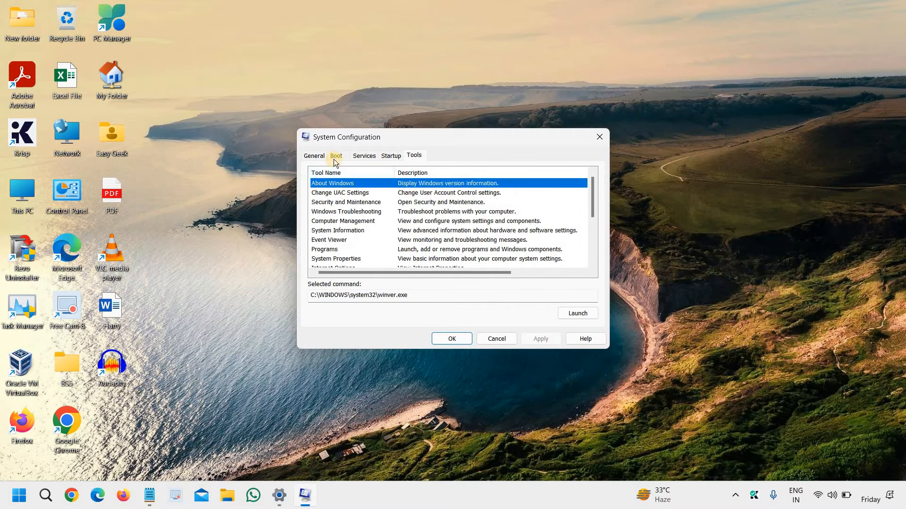
{"action": "left_click", "coordinate": [365, 157]}
{"action": "left_click", "coordinate": [390, 157]}
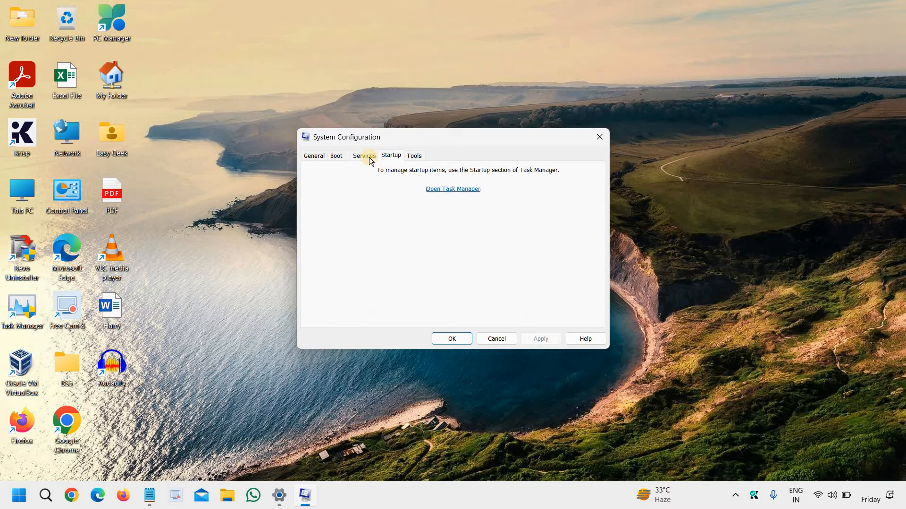
{"action": "left_click", "coordinate": [367, 156]}
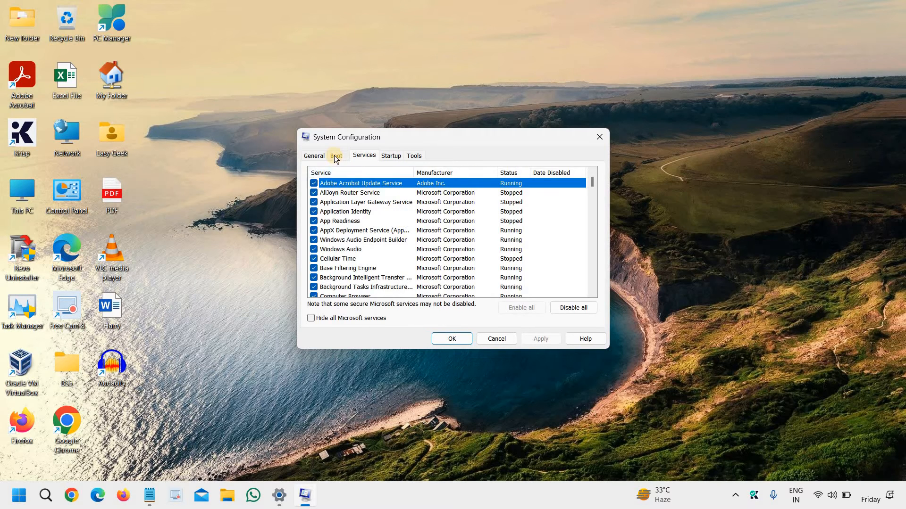
{"action": "left_click", "coordinate": [335, 155]}
Check the services list with all Microsoft services hidden and shown again, and cancel out of System Configuration
{"action": "left_click", "coordinate": [368, 158]}
{"action": "left_click", "coordinate": [349, 321]}
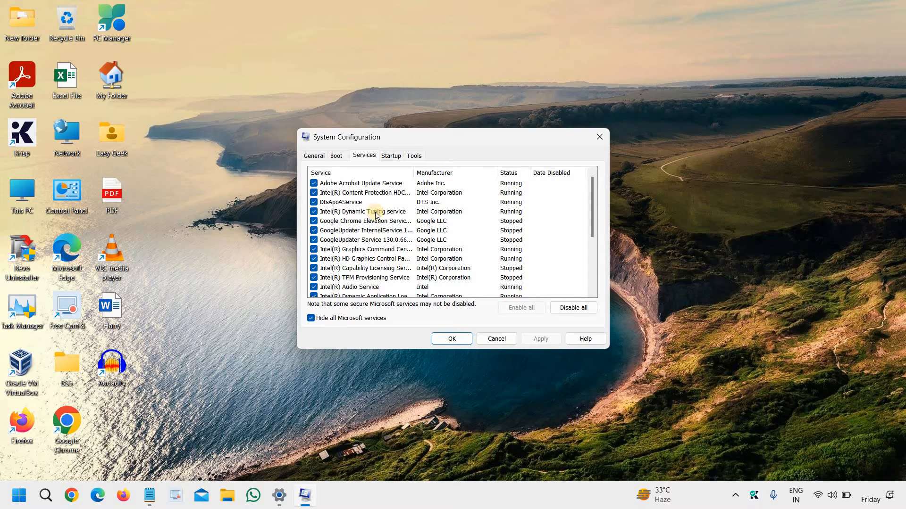
{"action": "left_click", "coordinate": [320, 318]}
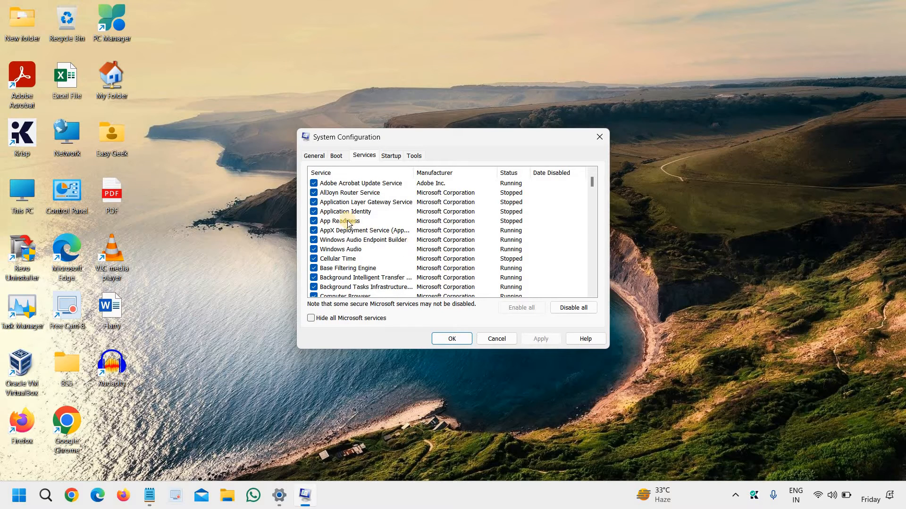
{"action": "left_click", "coordinate": [352, 221]}
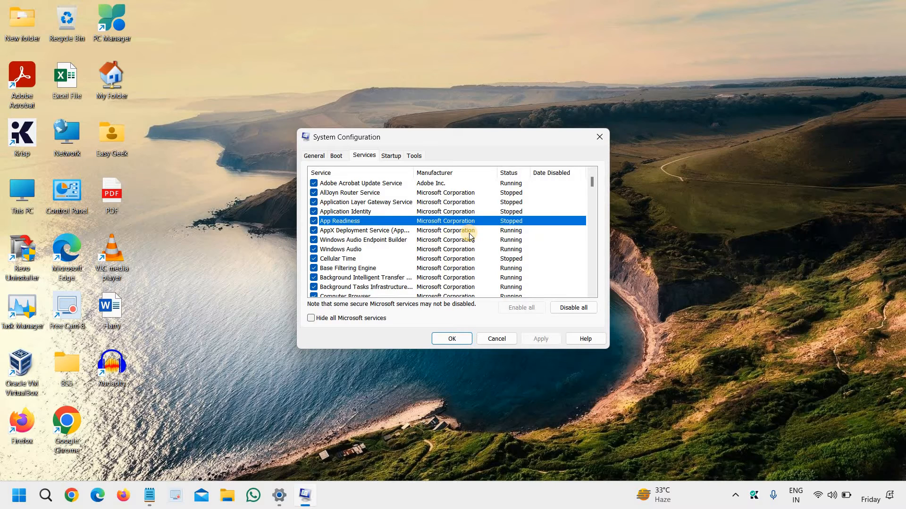
{"action": "left_click", "coordinate": [496, 339]}
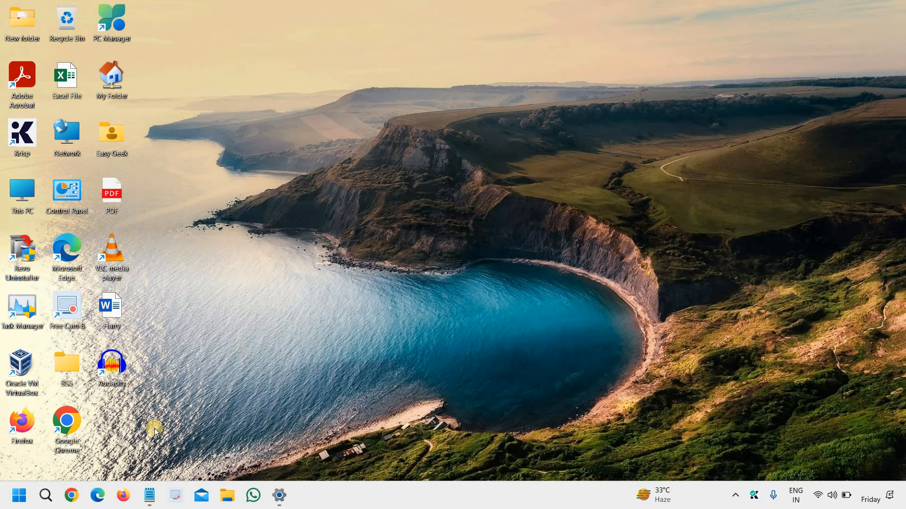
Open Control Panel by running control and display all its items as small icons
{"action": "right_click", "coordinate": [19, 495]}
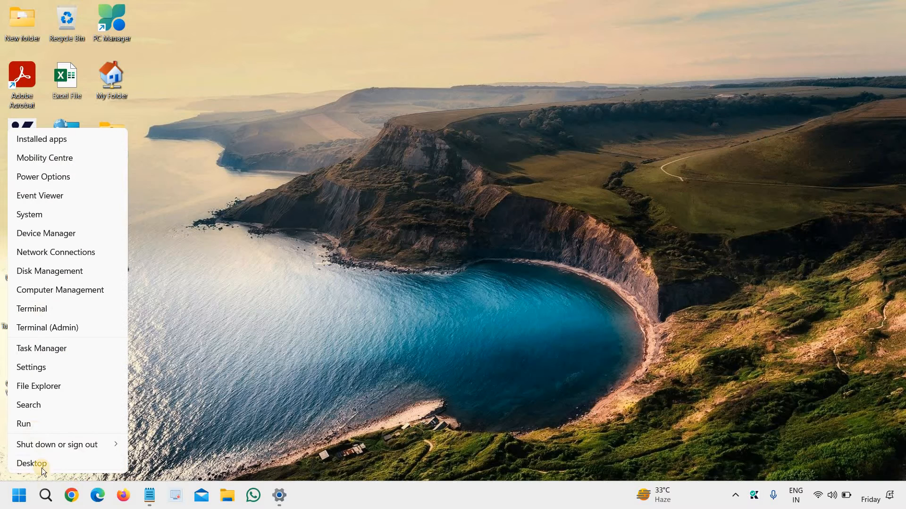
{"action": "left_click", "coordinate": [23, 424]}
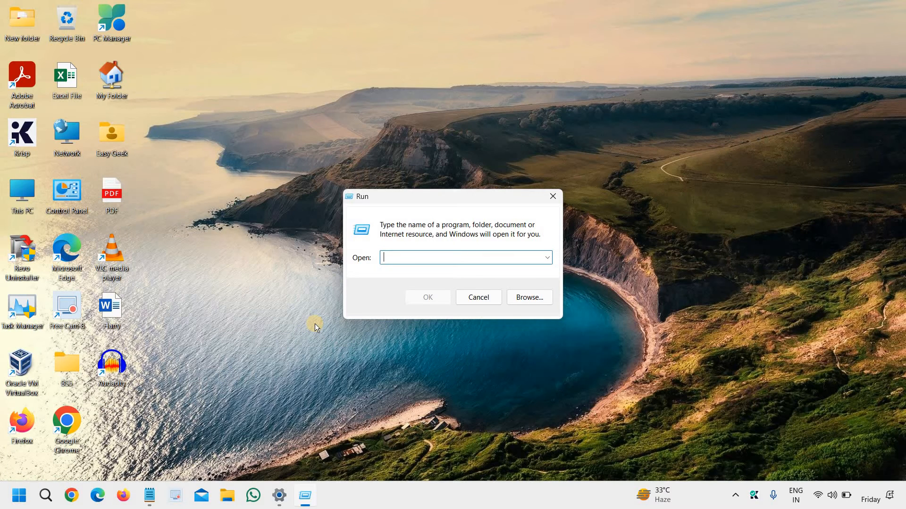
{"action": "type", "text": "control"}
{"action": "left_click", "coordinate": [424, 298]}
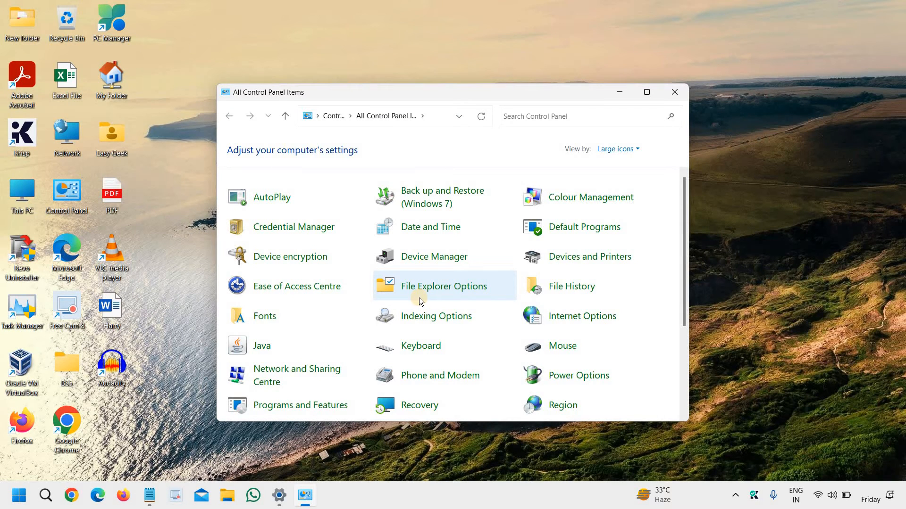
{"action": "left_click", "coordinate": [631, 149]}
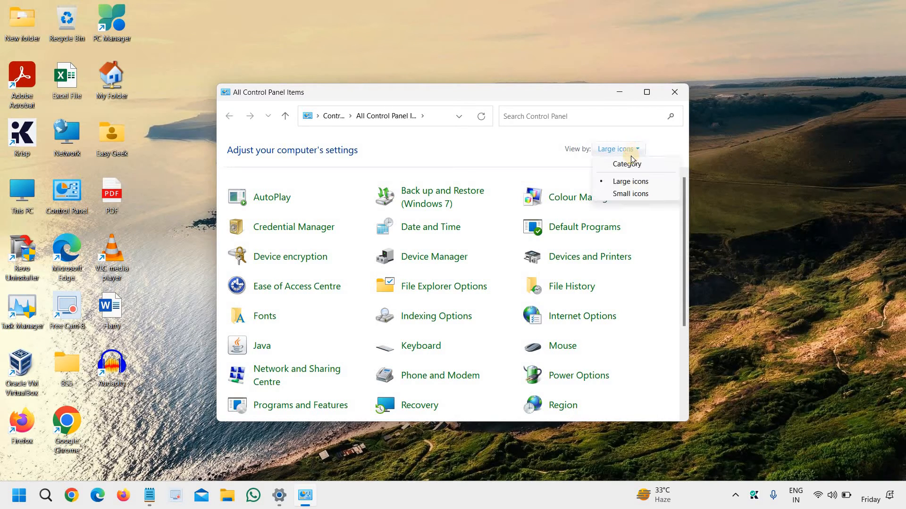
{"action": "left_click", "coordinate": [631, 193]}
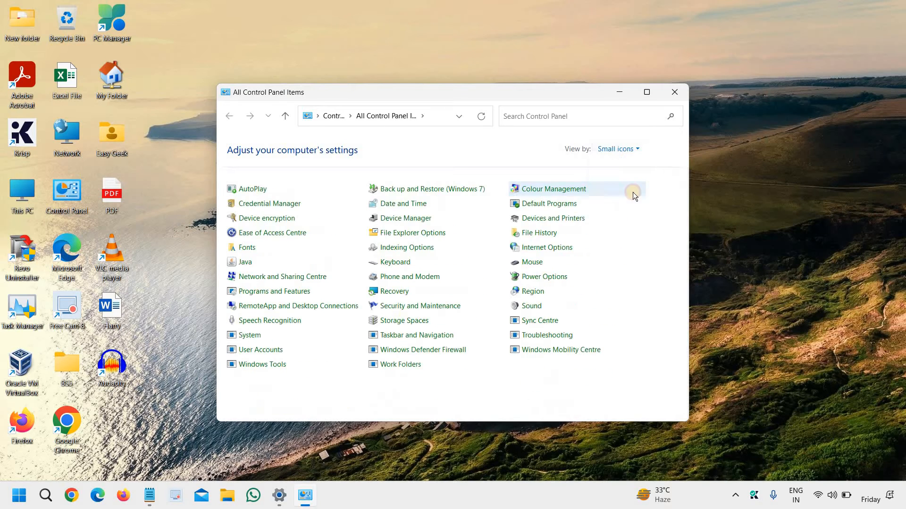
Switch the Control Panel from small icons to a different view
{"action": "left_click", "coordinate": [628, 149]}
{"action": "left_click", "coordinate": [624, 165]}
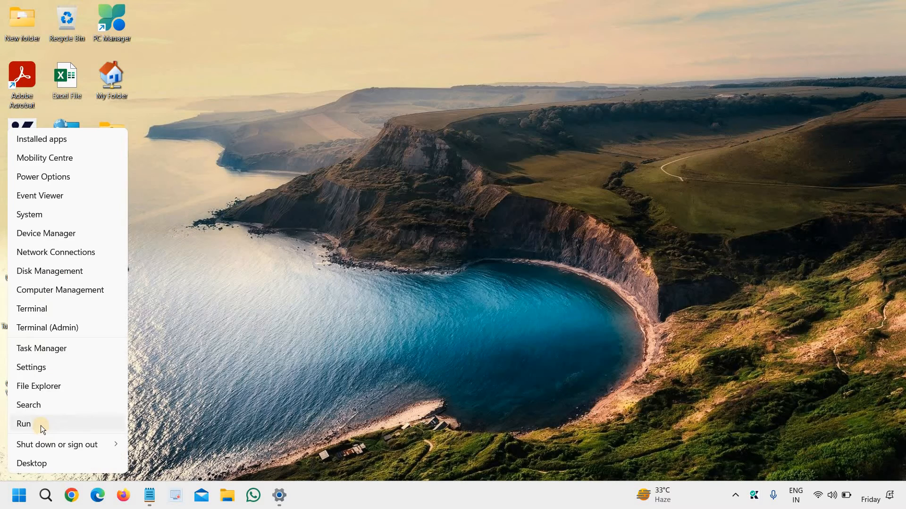
Open the User Accounts window by running netplwiz
{"action": "left_click", "coordinate": [41, 426]}
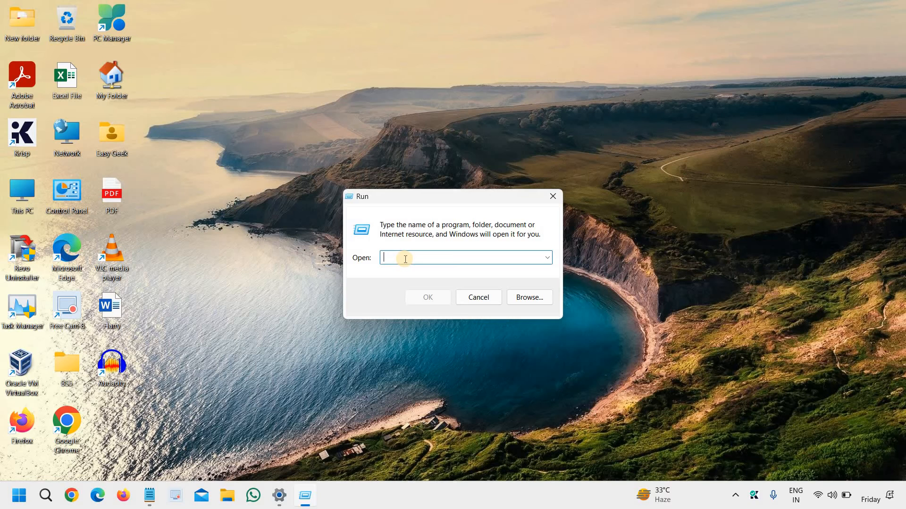
{"action": "type", "text": "netplwiz"}
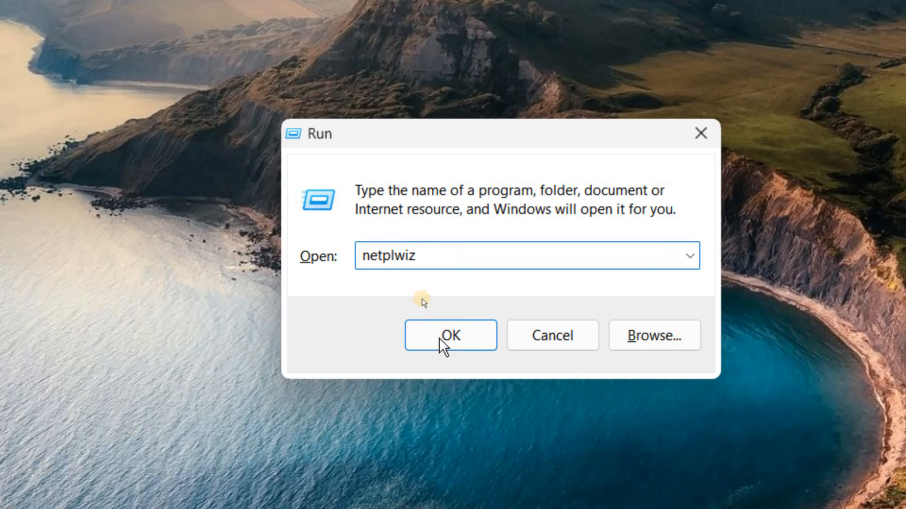
{"action": "left_click", "coordinate": [443, 341]}
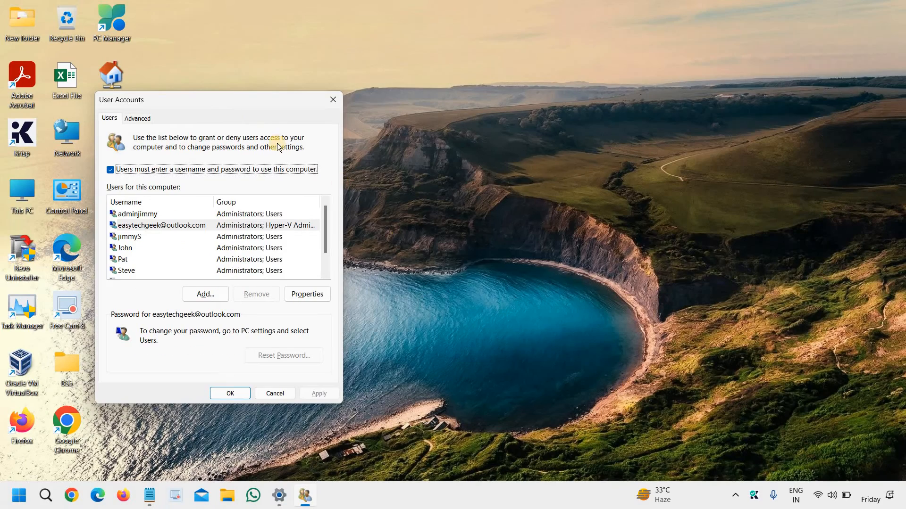
{"action": "left_click_drag", "start_coordinate": [261, 107], "coordinate": [432, 134]}
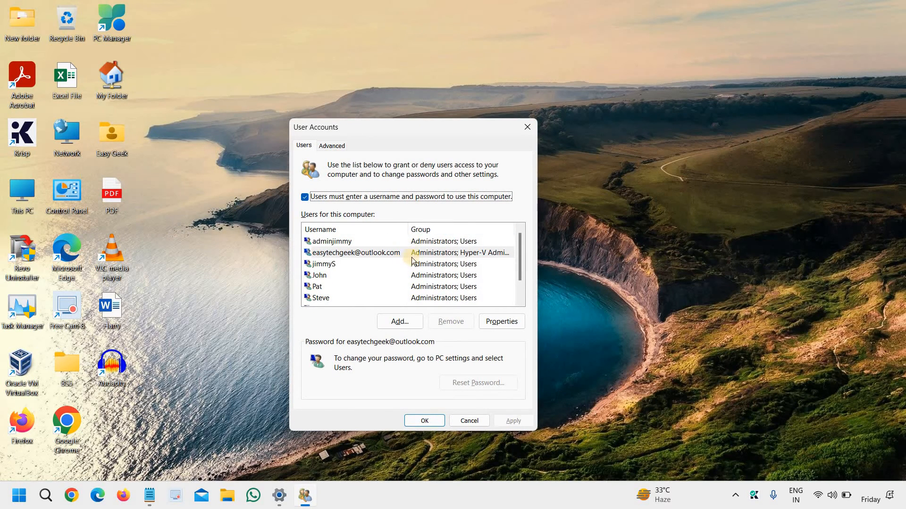
Look through the accounts on this computer and the form for adding a user, and cancel the form
{"action": "scroll", "coordinate": [456, 259], "scroll_direction": "down", "scroll_amount": 1}
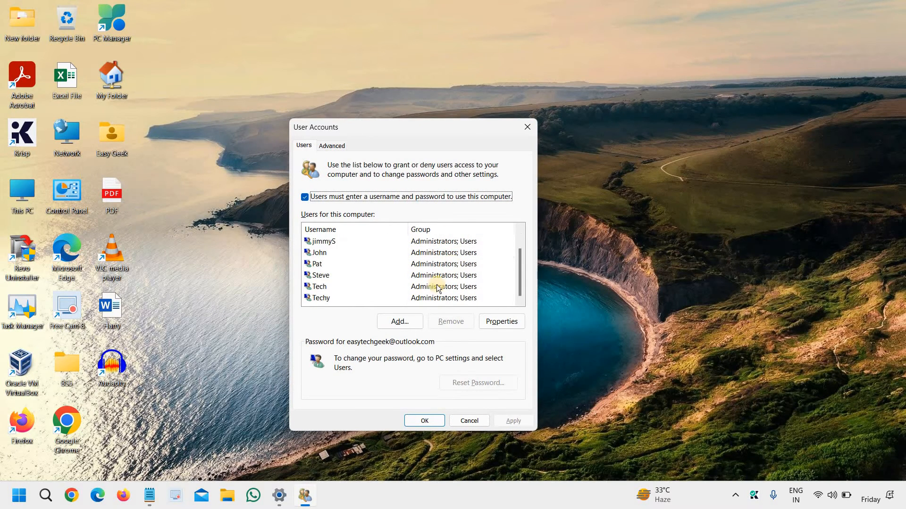
{"action": "left_click", "coordinate": [405, 323]}
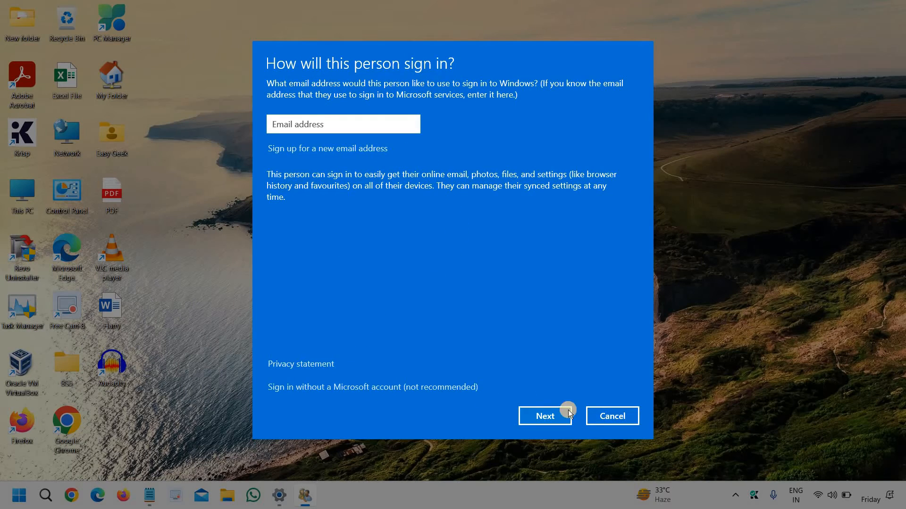
{"action": "left_click", "coordinate": [595, 420]}
Try to remove the third visible account from the user list, and end the User Accounts process
{"action": "left_click", "coordinate": [364, 285]}
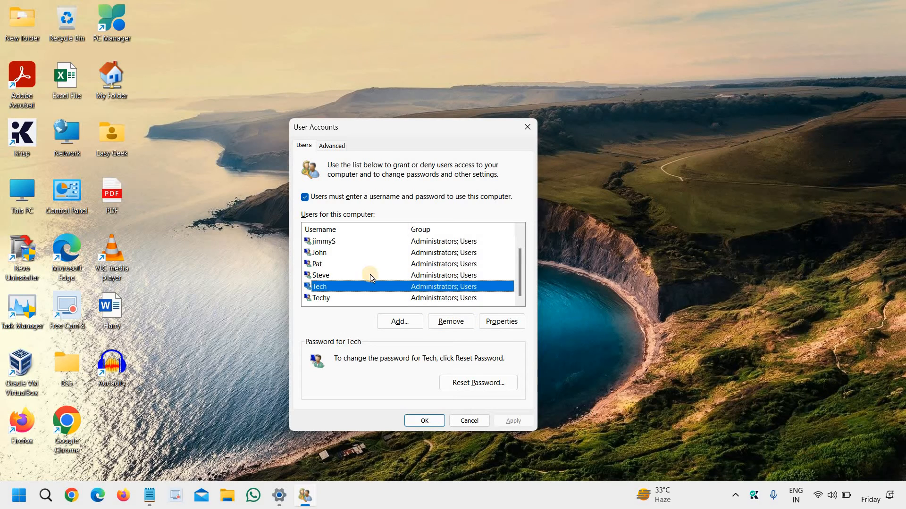
{"action": "left_click", "coordinate": [435, 264]}
{"action": "left_click", "coordinate": [449, 323]}
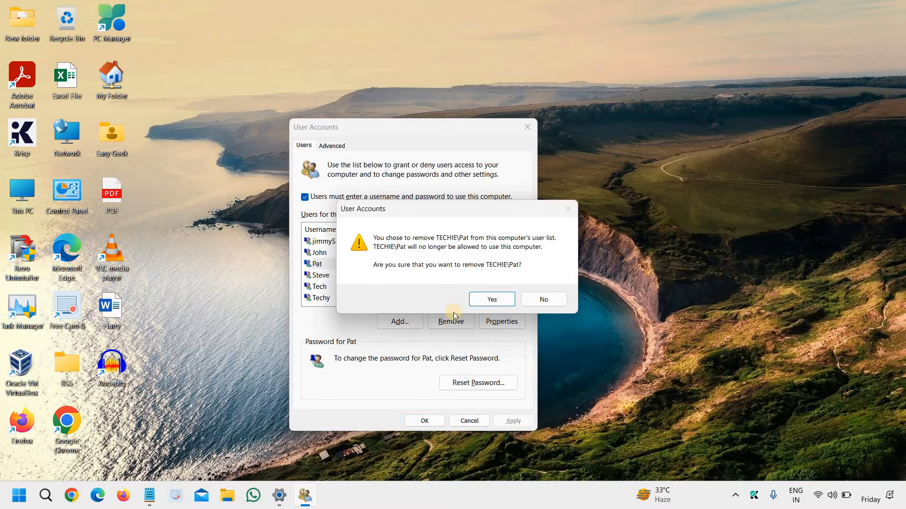
{"action": "left_click", "coordinate": [480, 299]}
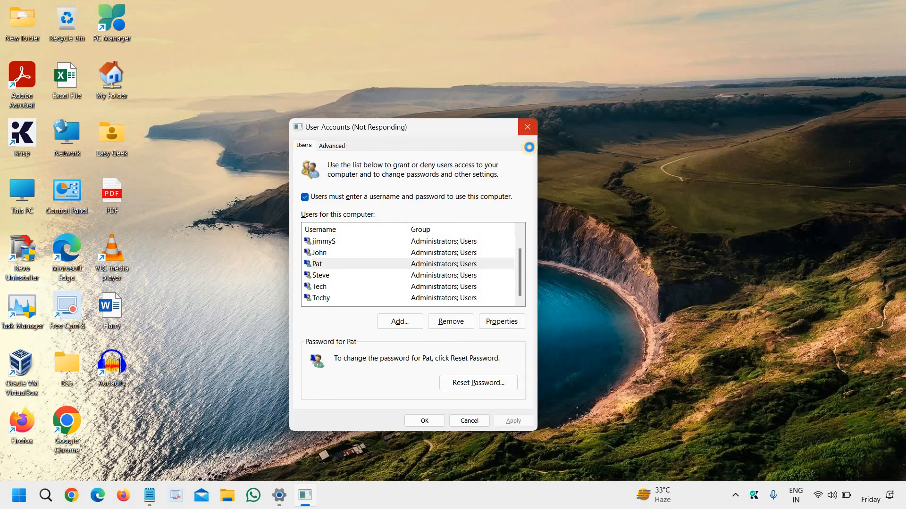
{"action": "left_click", "coordinate": [528, 130]}
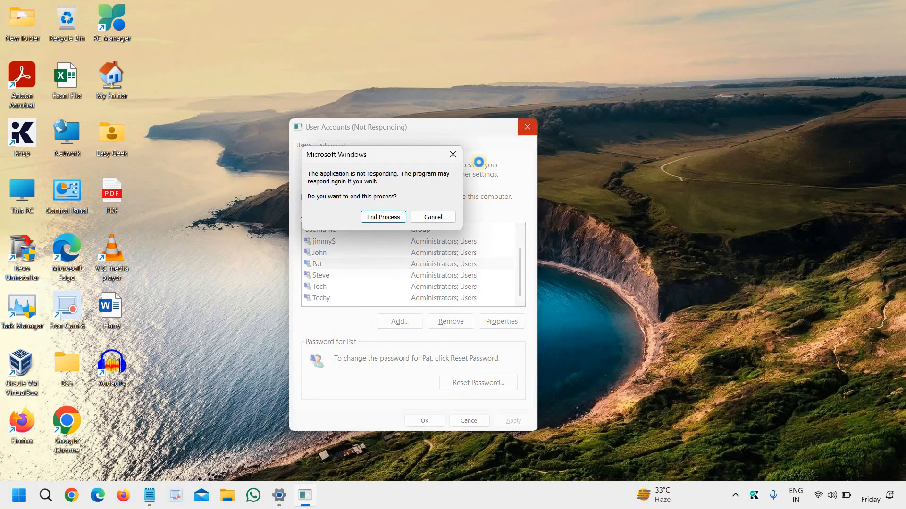
{"action": "left_click", "coordinate": [386, 214]}
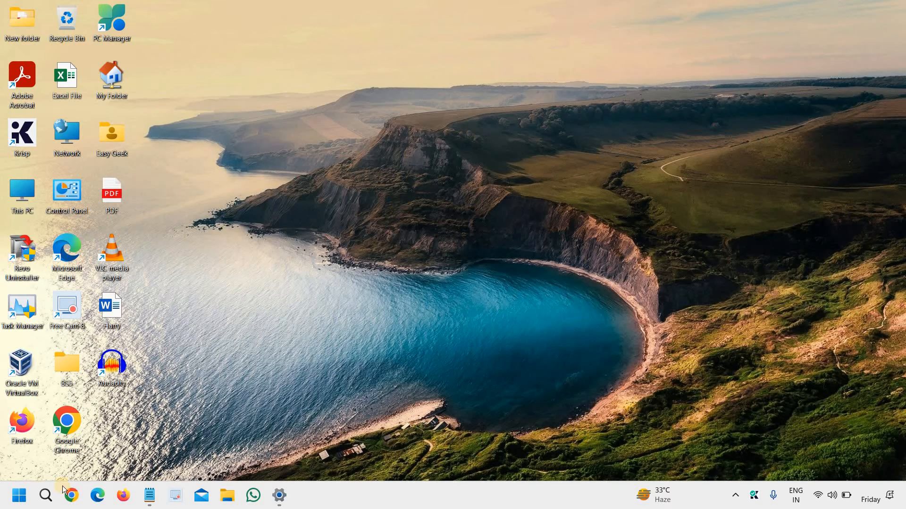
Try to open the Group Policy Editor by running gpedit.msc
{"action": "right_click", "coordinate": [12, 498]}
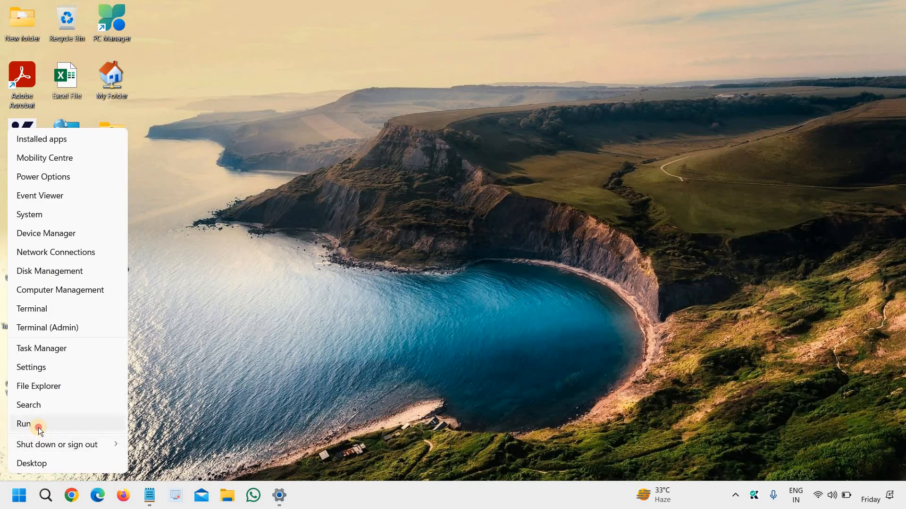
{"action": "left_click", "coordinate": [38, 427]}
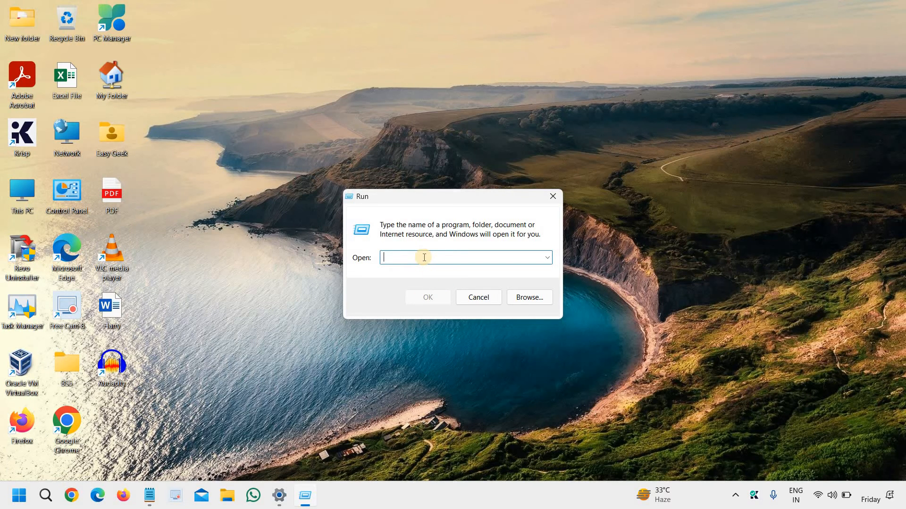
{"action": "type", "text": "gpedit.msc"}
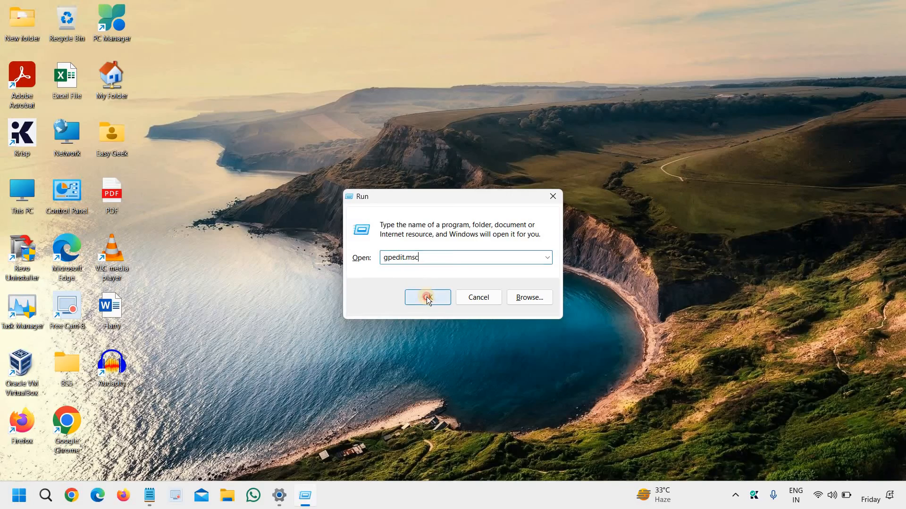
{"action": "left_click", "coordinate": [426, 297]}
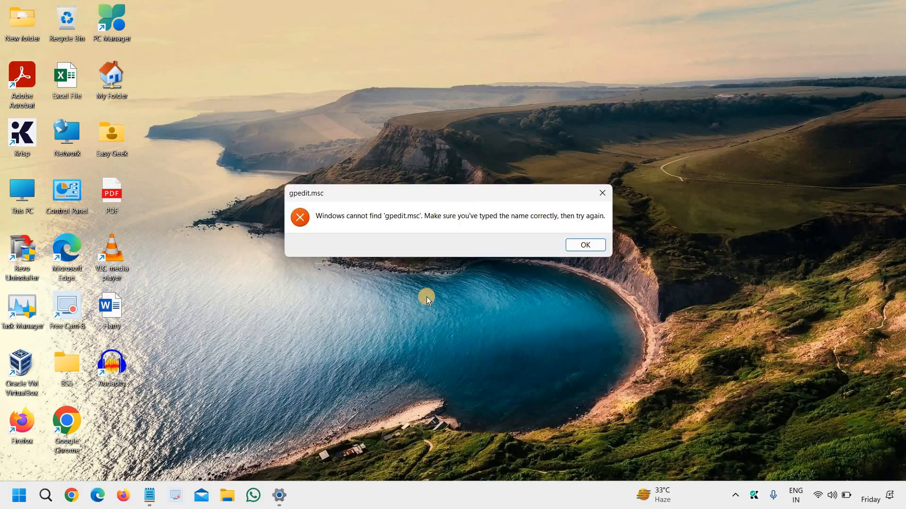
{"action": "left_click", "coordinate": [590, 249]}
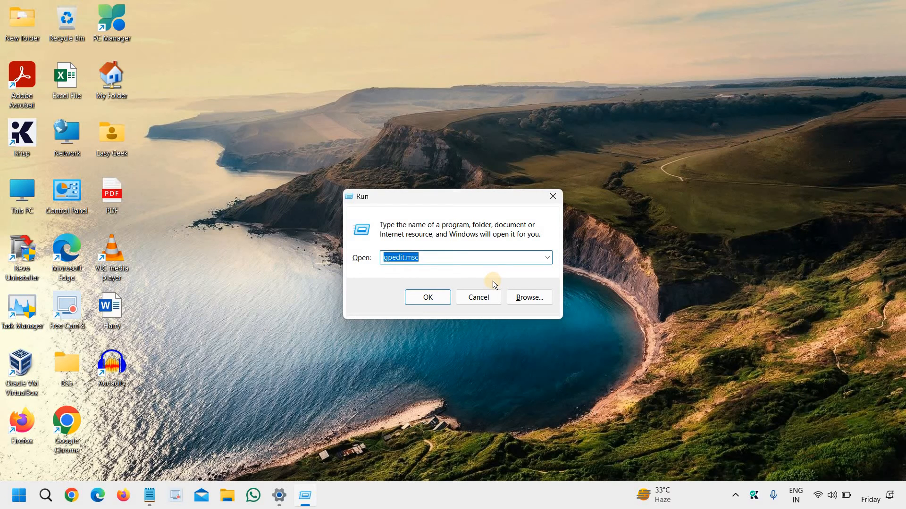
Launch the DirectX Diagnostic Tool by running dxdiag
{"action": "left_click", "coordinate": [465, 258]}
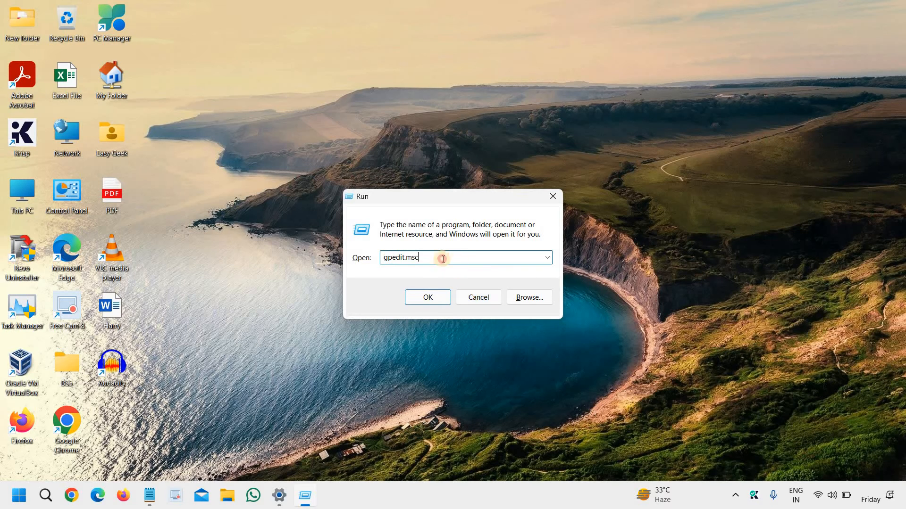
{"action": "left_click_drag", "start_coordinate": [441, 259], "coordinate": [377, 259]}
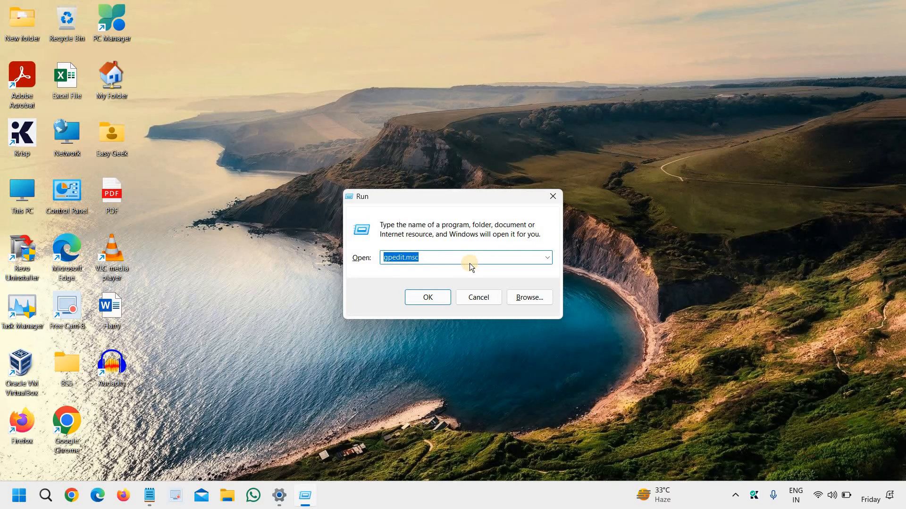
{"action": "type", "text": "dxdiag"}
{"action": "left_click", "coordinate": [428, 297]}
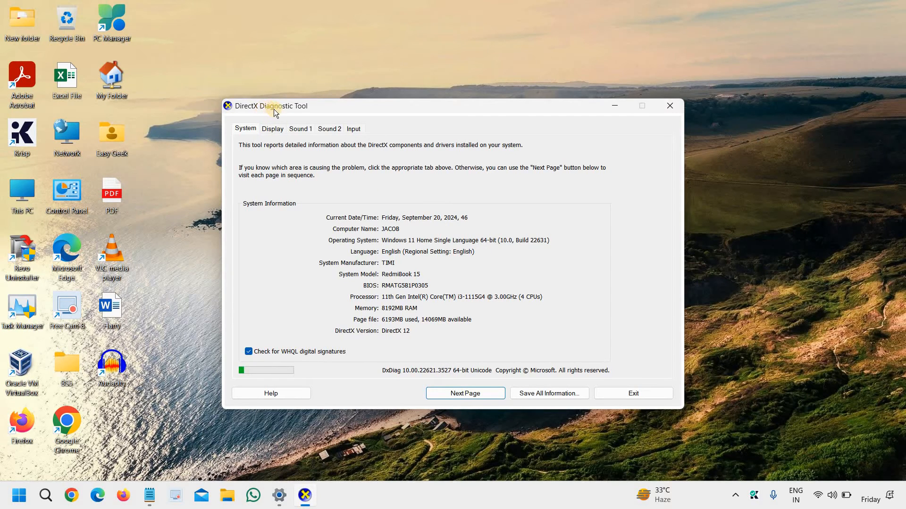
Review the display, sound, input and system information in the DirectX Diagnostic Tool, and exit it
{"action": "left_click", "coordinate": [273, 129]}
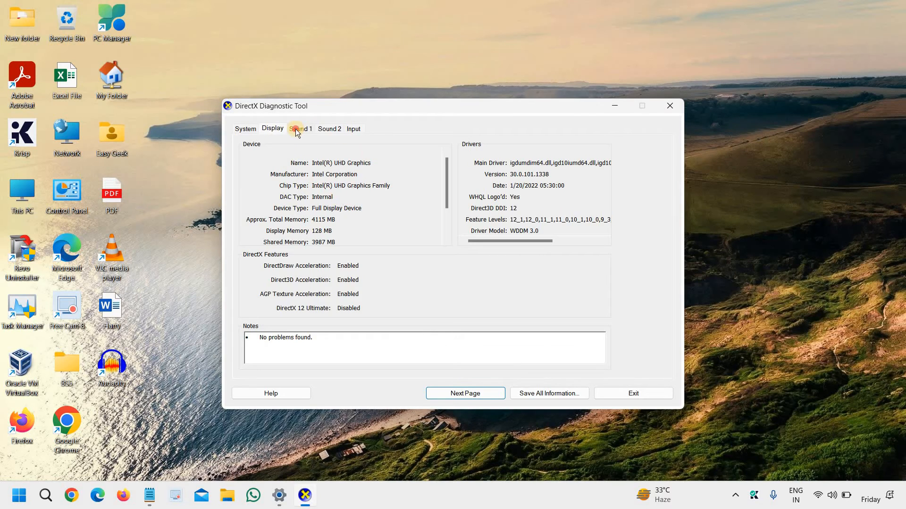
{"action": "left_click", "coordinate": [295, 129]}
{"action": "left_click", "coordinate": [327, 129]}
{"action": "left_click", "coordinate": [352, 129]}
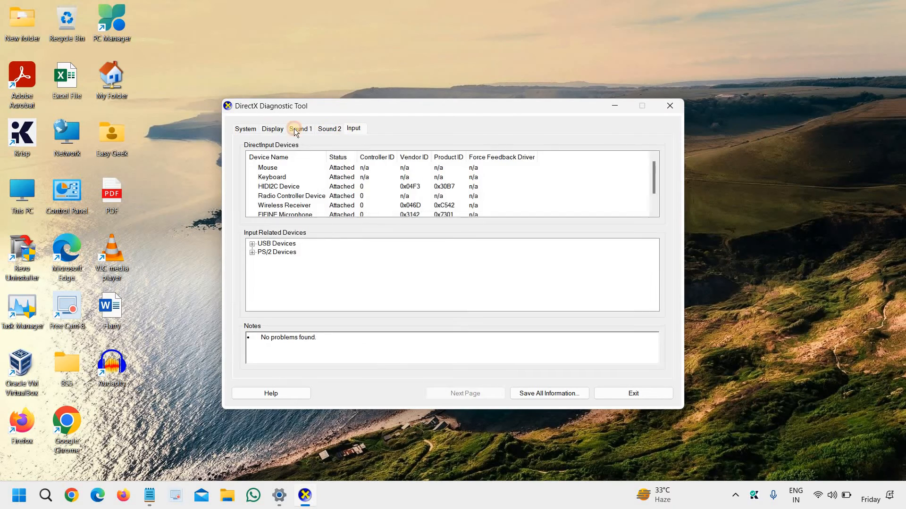
{"action": "left_click", "coordinate": [246, 129]}
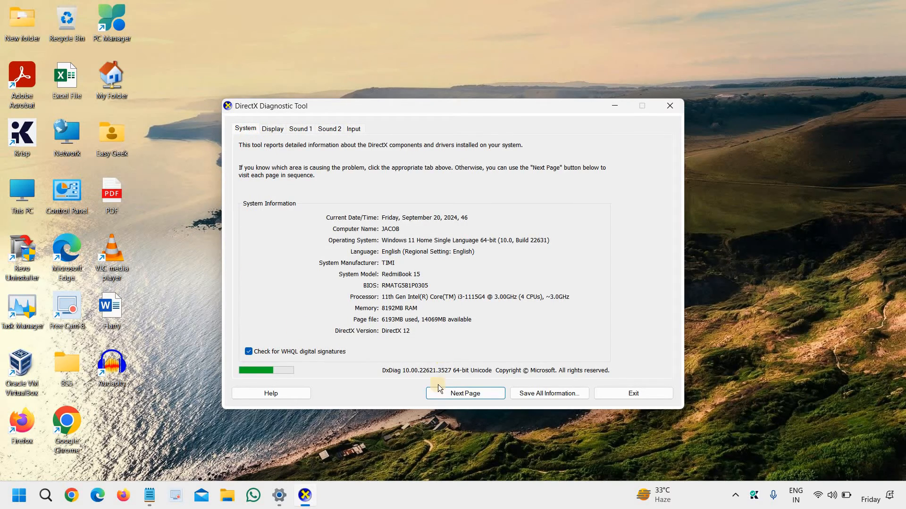
{"action": "left_click", "coordinate": [462, 394]}
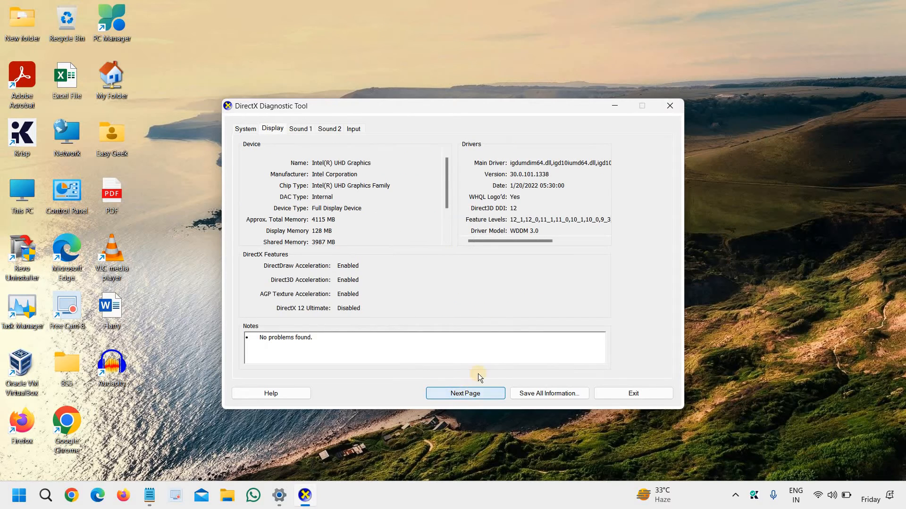
{"action": "left_click", "coordinate": [318, 347]}
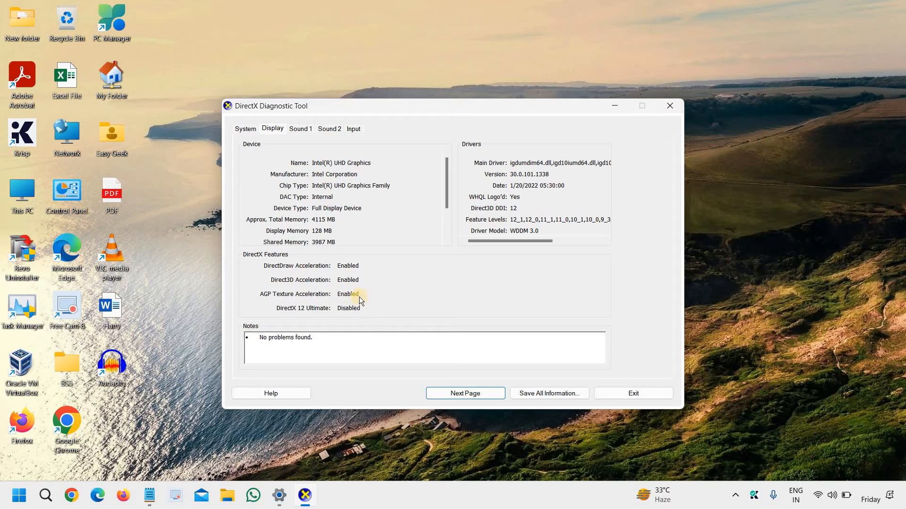
{"action": "left_click", "coordinate": [625, 395]}
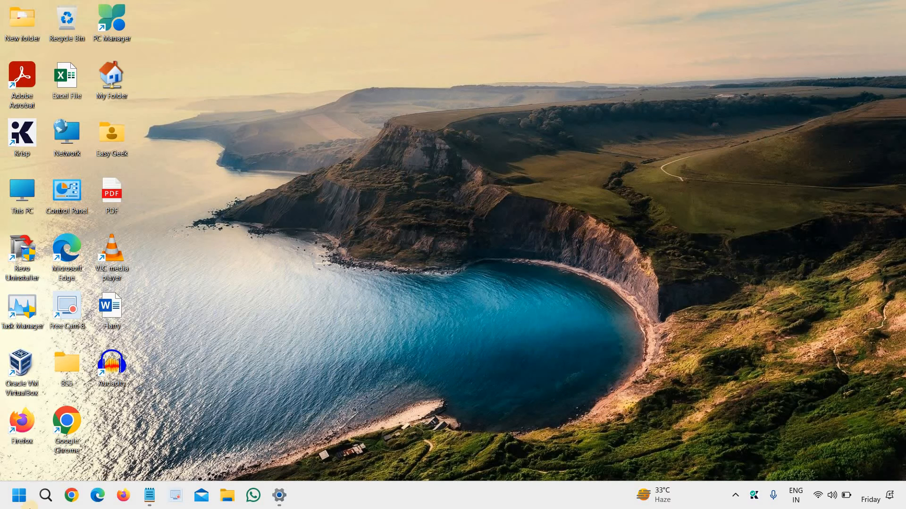
Open System Properties by running sysdm.cpl
{"action": "right_click", "coordinate": [18, 499]}
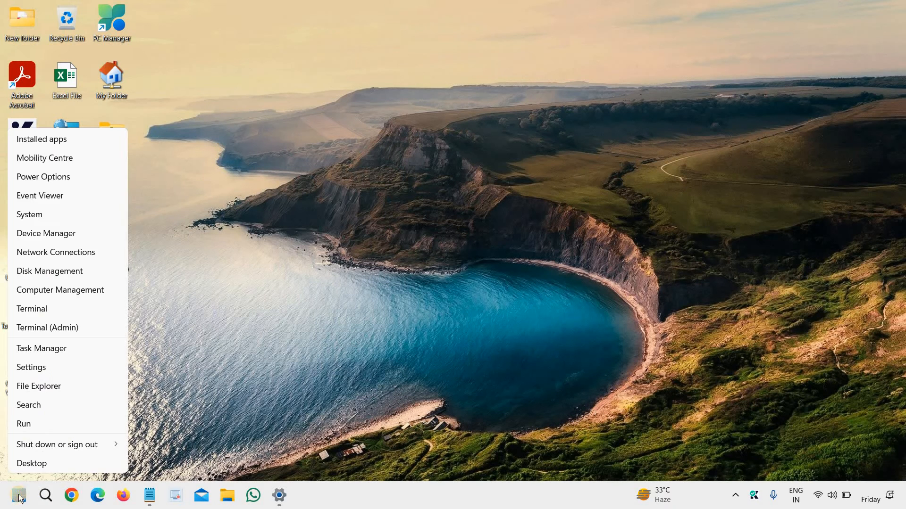
{"action": "left_click", "coordinate": [38, 426]}
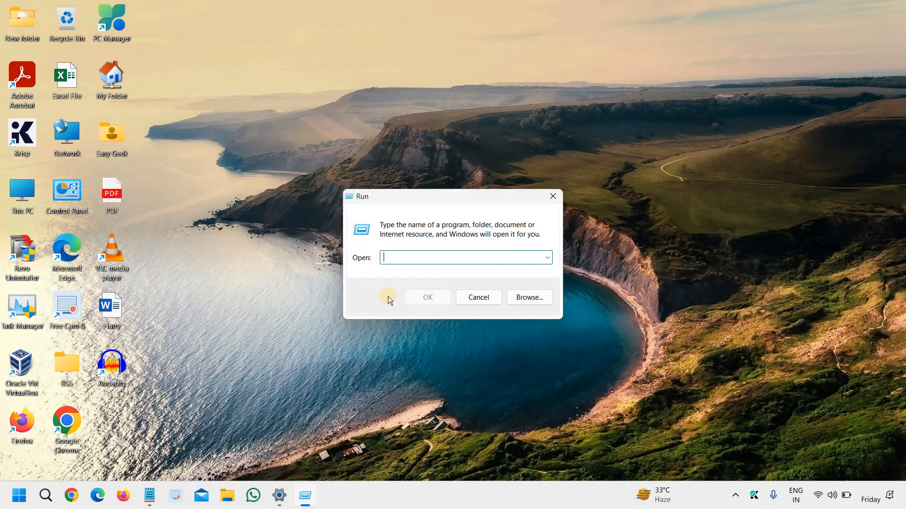
{"action": "type", "text": "sysdm.cpl"}
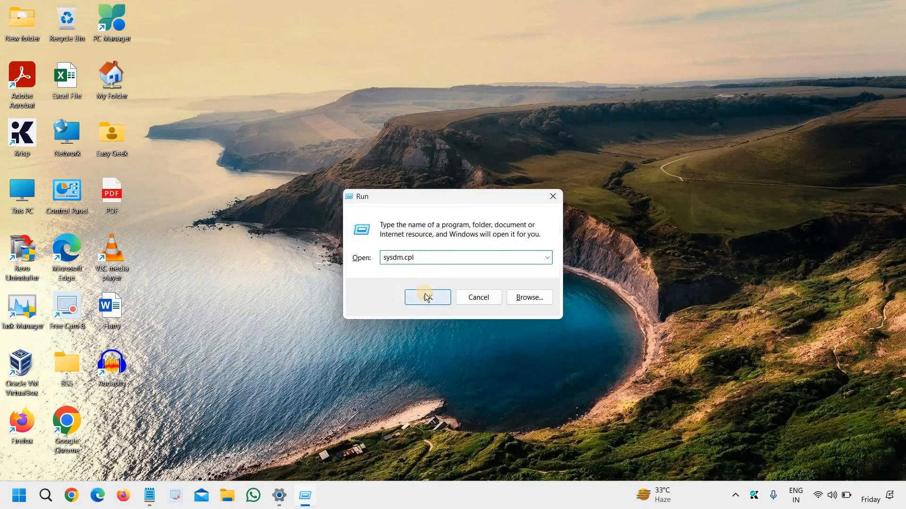
{"action": "left_click", "coordinate": [463, 303]}
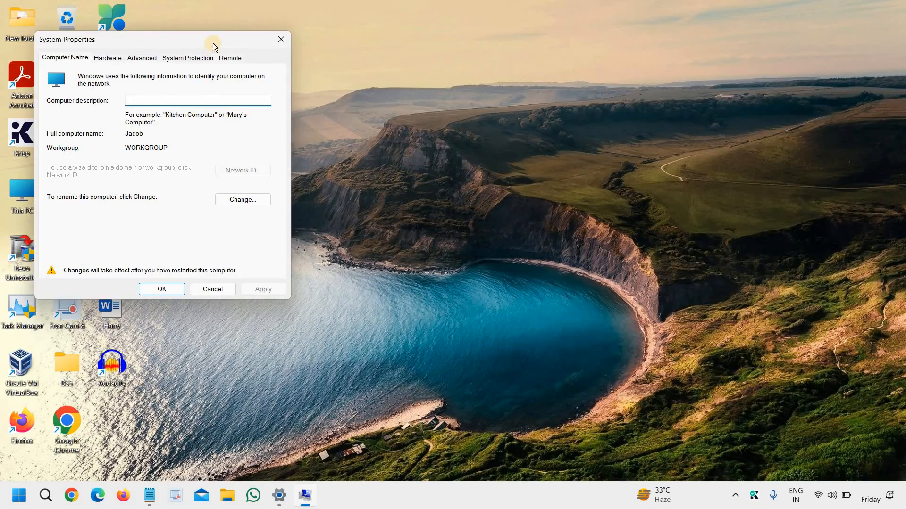
{"action": "left_click_drag", "start_coordinate": [210, 41], "coordinate": [512, 136]}
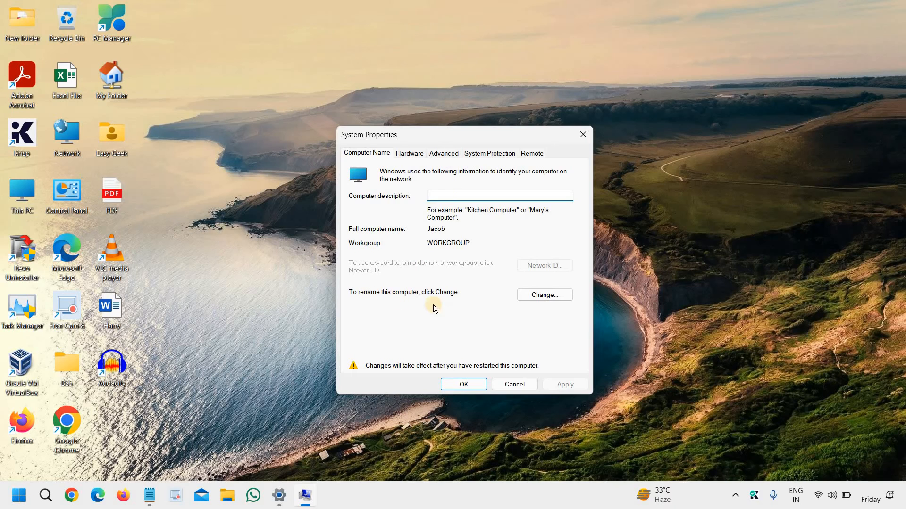
Review the hardware, advanced, system protection and remote settings in System Properties, including the protection entry for the Windows (C:) drive
{"action": "left_click", "coordinate": [409, 153]}
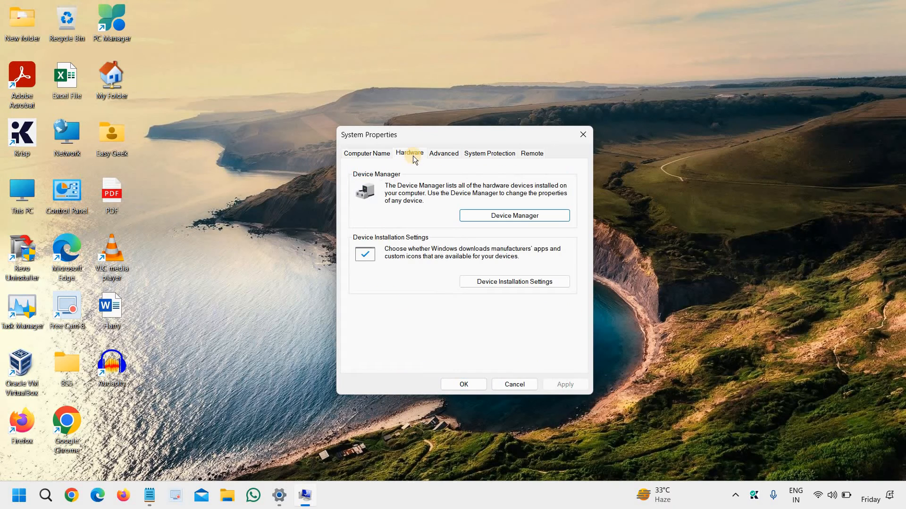
{"action": "left_click", "coordinate": [445, 154]}
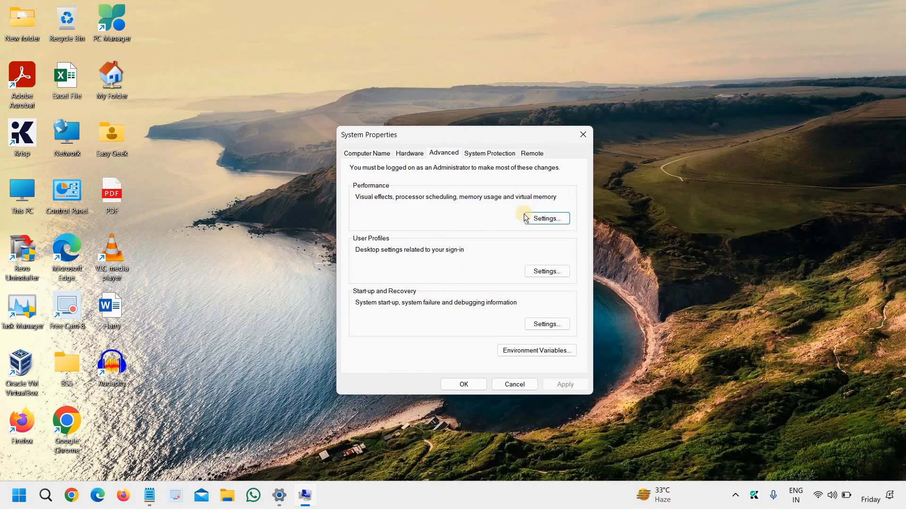
{"action": "left_click", "coordinate": [477, 154]}
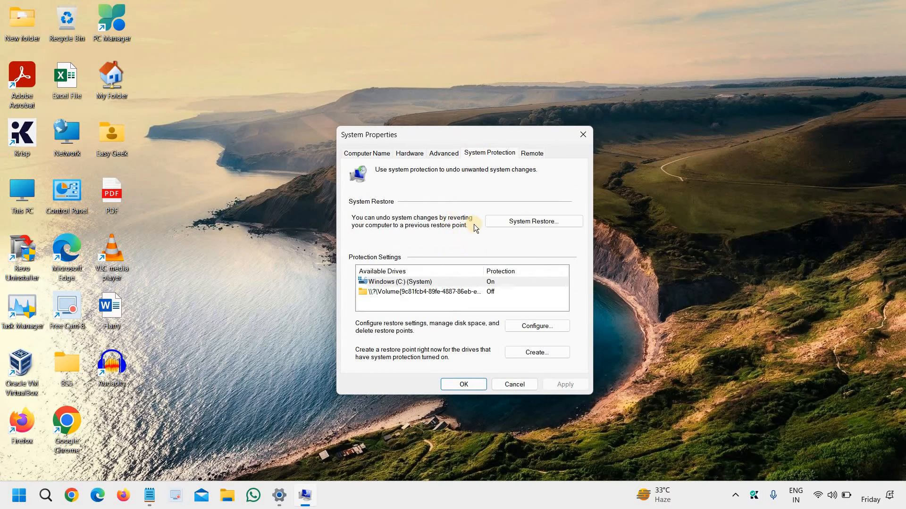
{"action": "left_click", "coordinate": [396, 281]}
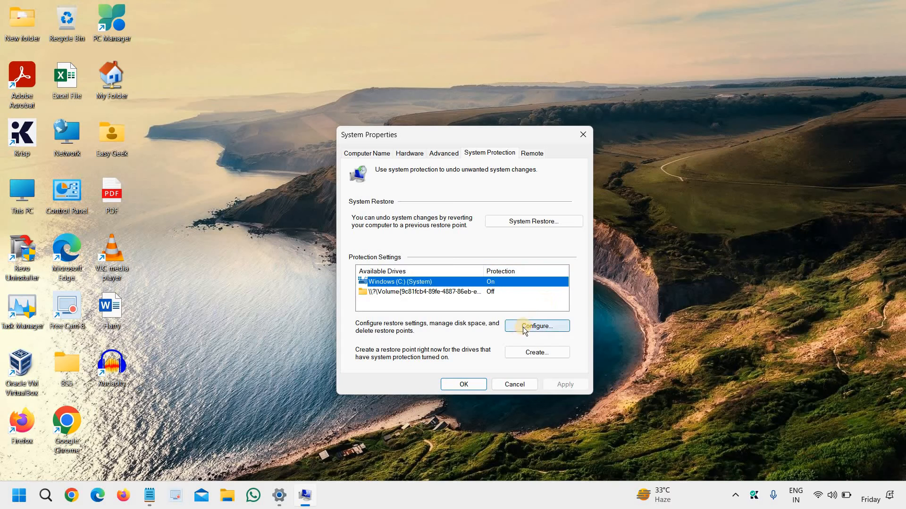
{"action": "left_click", "coordinate": [530, 154]}
{"action": "left_click", "coordinate": [486, 154]}
{"action": "left_click", "coordinate": [445, 157]}
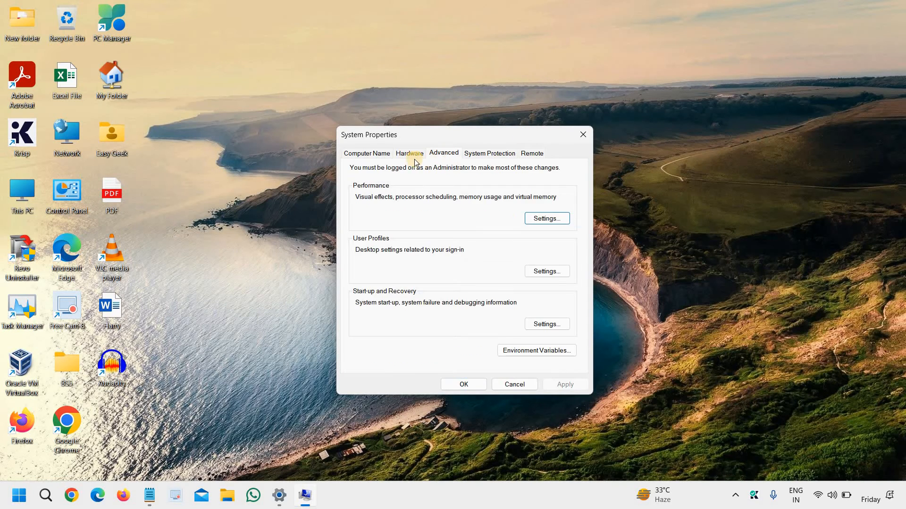
{"action": "left_click", "coordinate": [419, 155]}
Examine the visual effects choices in Performance Options, and exit it and System Properties without applying changes
{"action": "left_click", "coordinate": [442, 154]}
{"action": "left_click", "coordinate": [551, 217]}
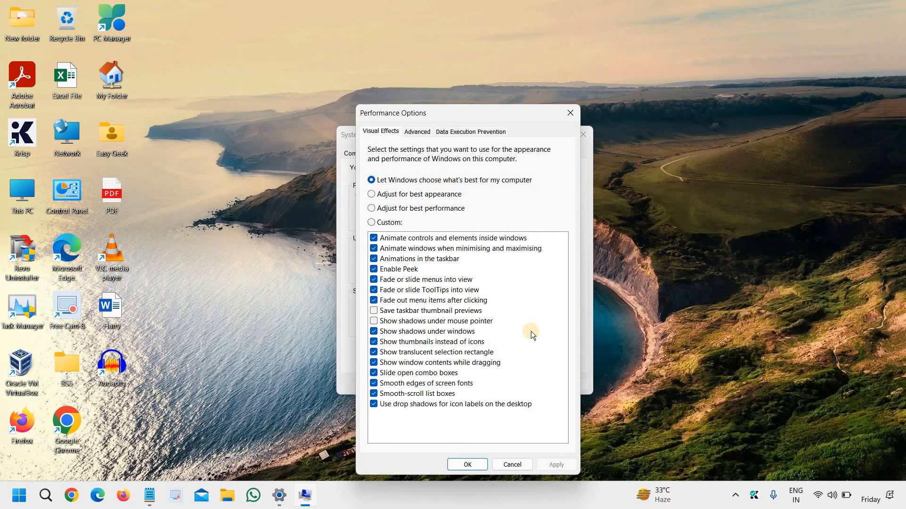
{"action": "left_click", "coordinate": [516, 465]}
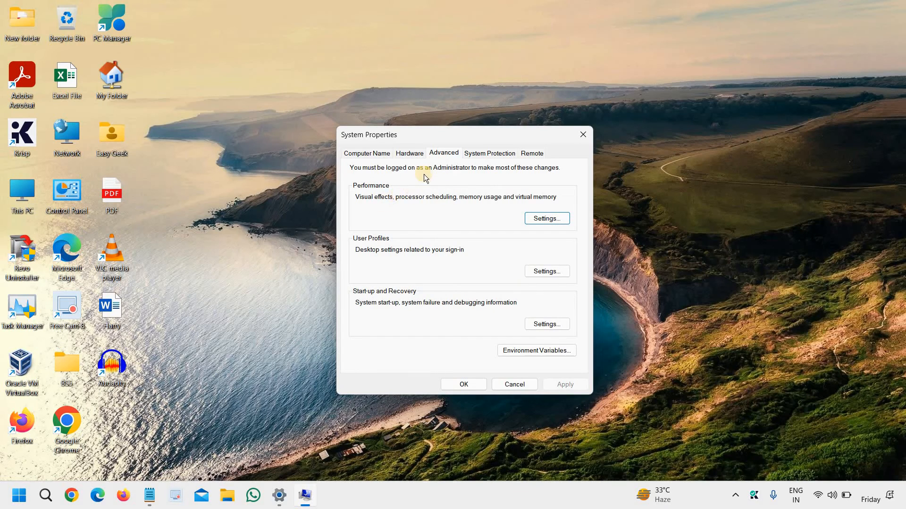
{"action": "left_click", "coordinate": [541, 219]}
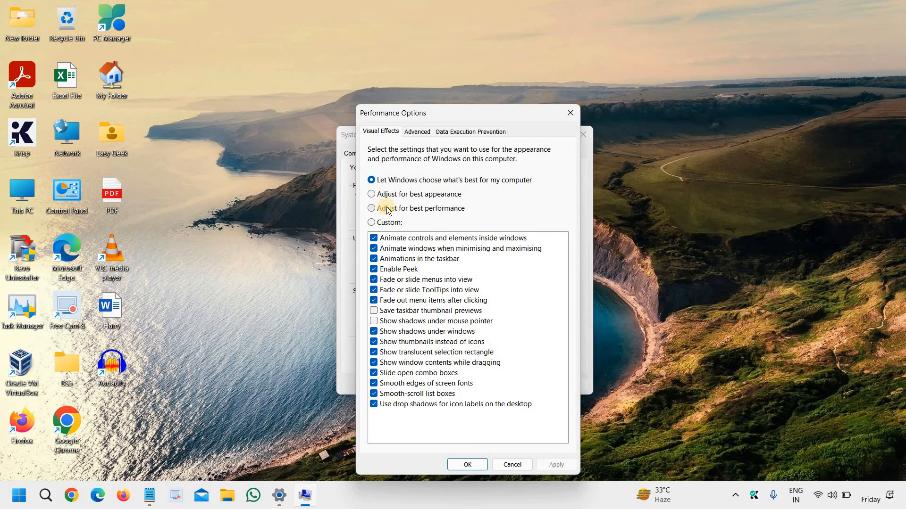
{"action": "left_click", "coordinate": [370, 180]}
{"action": "left_click", "coordinate": [515, 466]}
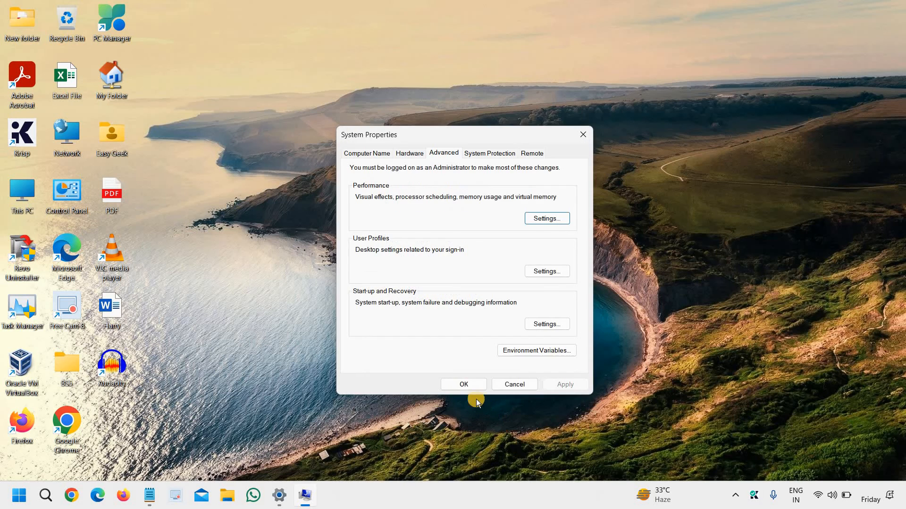
{"action": "left_click", "coordinate": [511, 387]}
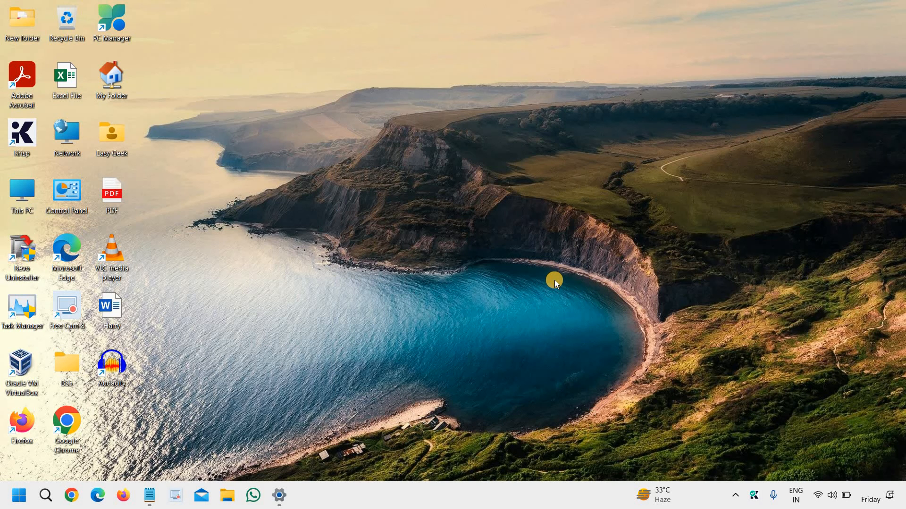